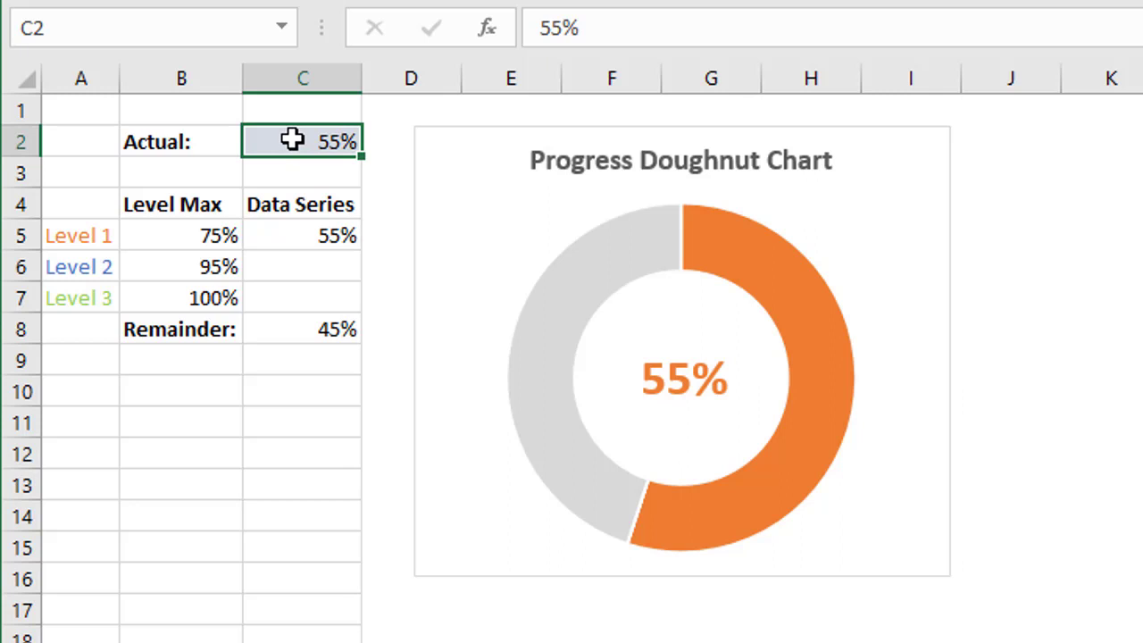
- Test the progress doughnut chart by entering 76% and 96% as the Actual value in C2
type("76")
key("ctrl+Return")
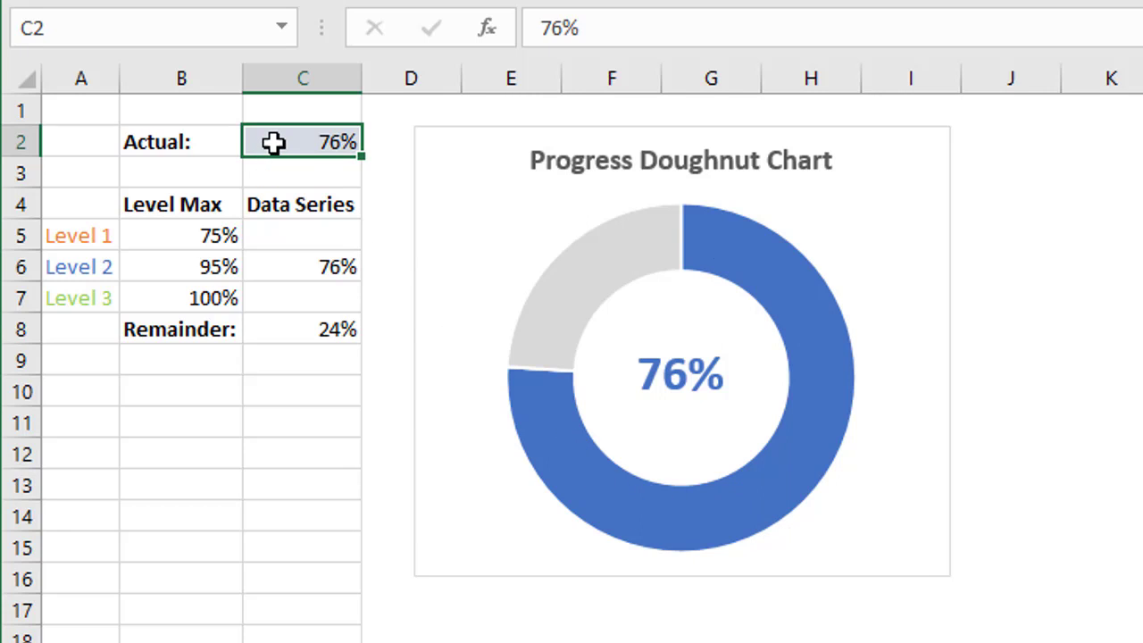
type("96")
key("ctrl+Return")
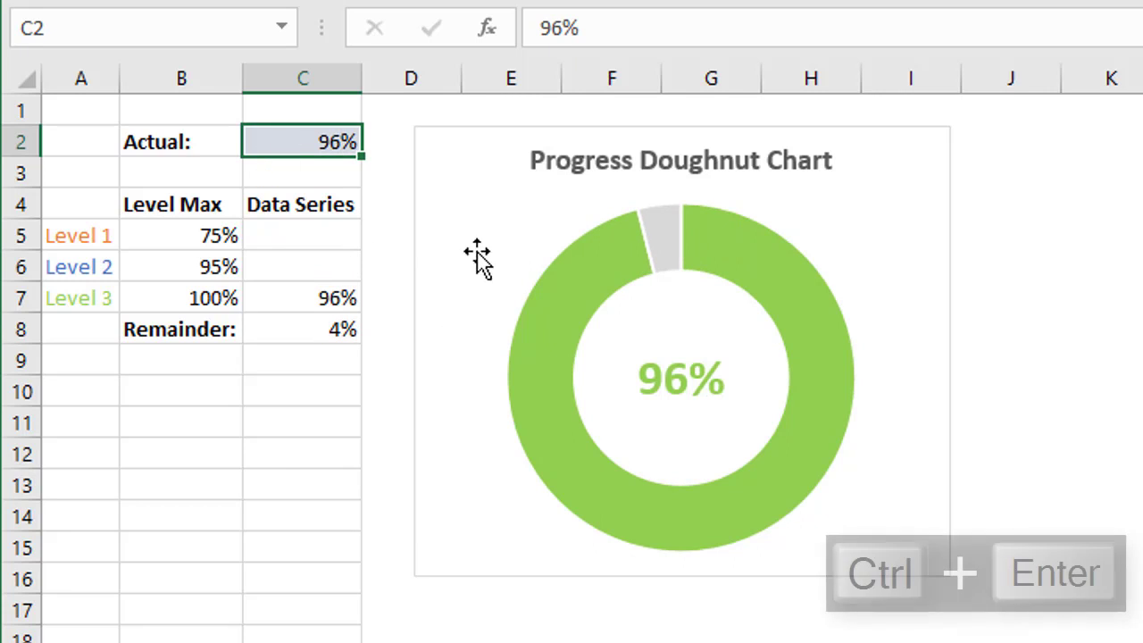
mouse_move(520, 268)
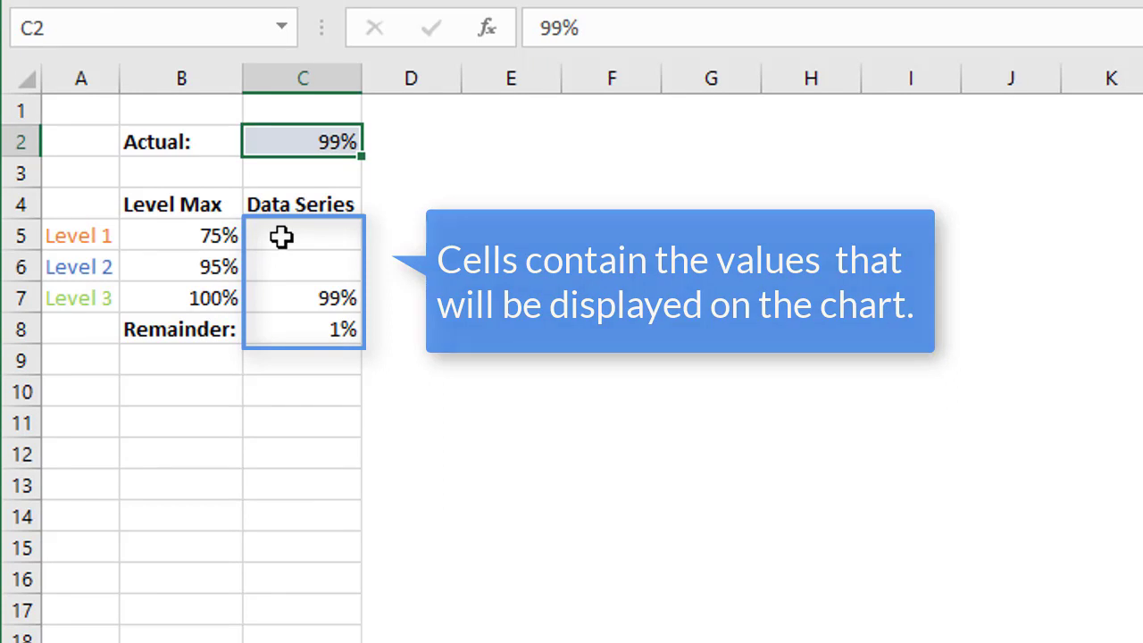
- Examine the Level 1 IF formula in C5, including its cell references and false-result argument
left_click(281, 236)
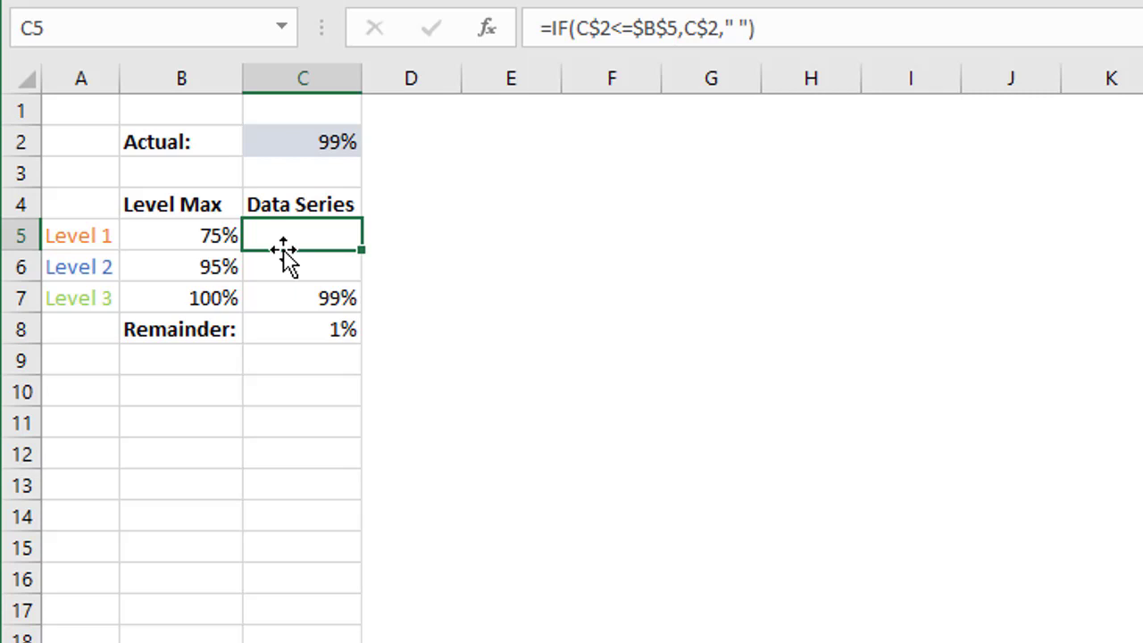
key("F2")
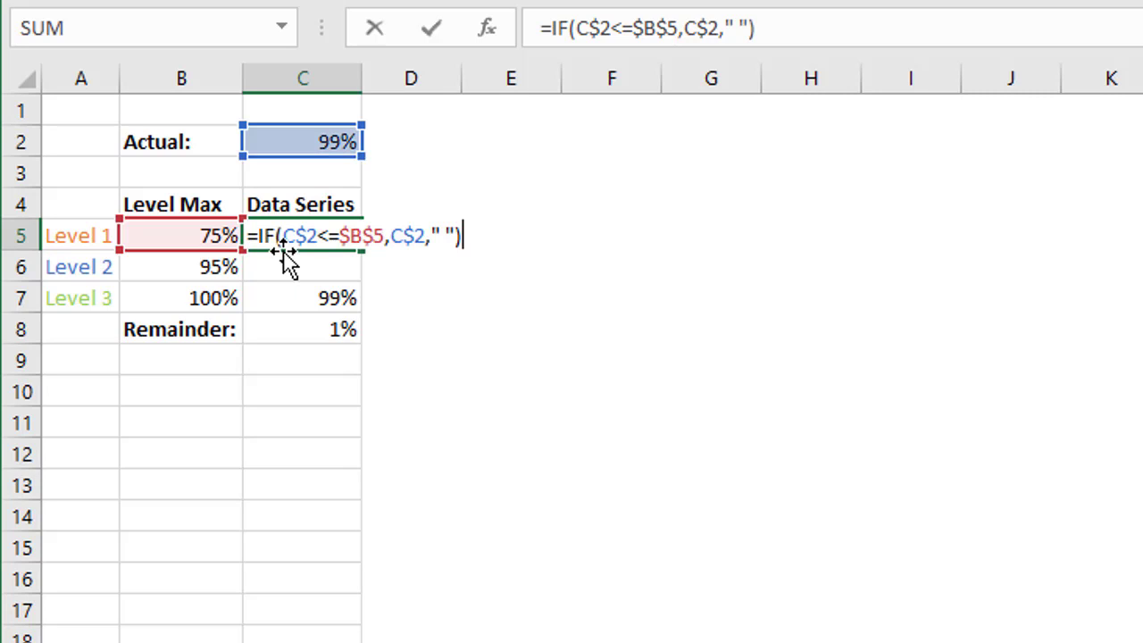
left_click(434, 235)
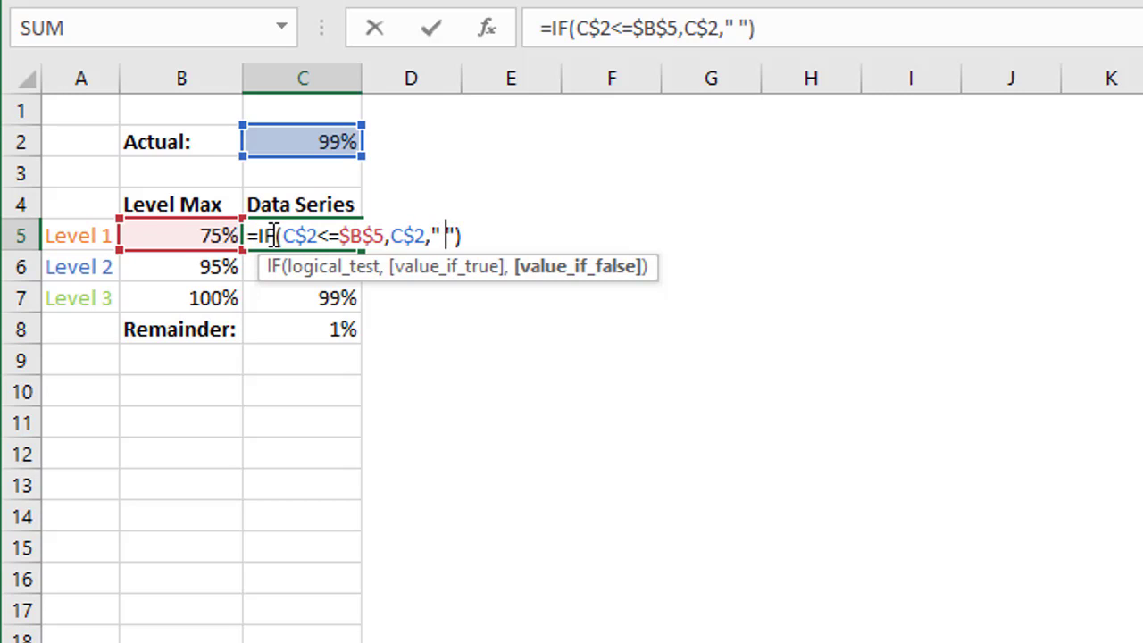
key("Return")
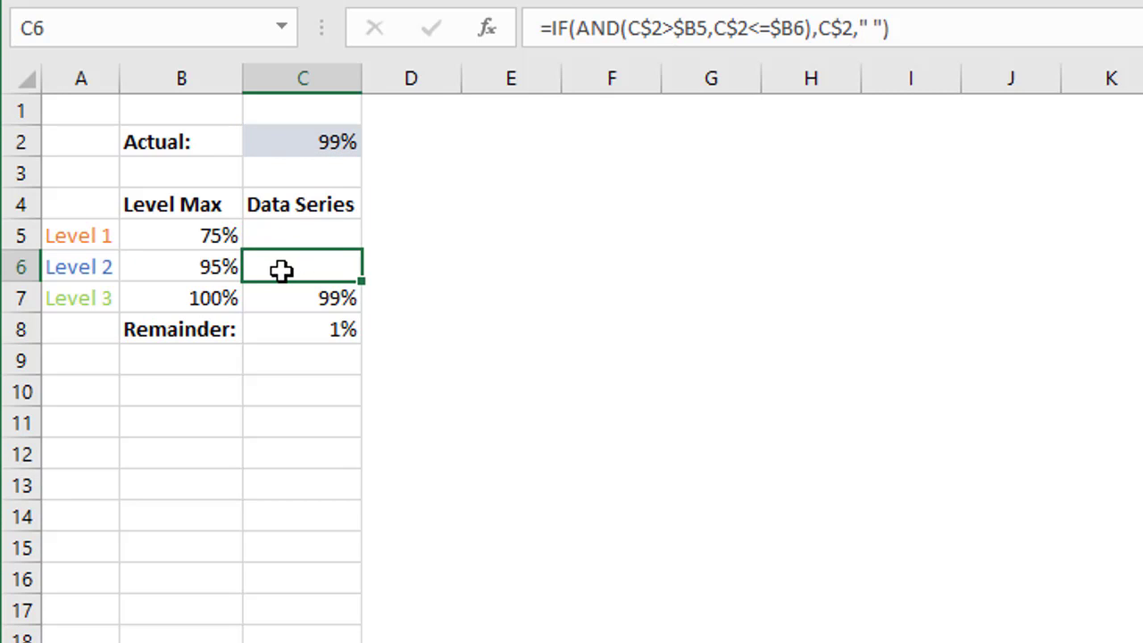
- Examine the Level 2 formula with its AND condition in C6 and the Level 3 IF formula in C7
key("F2")
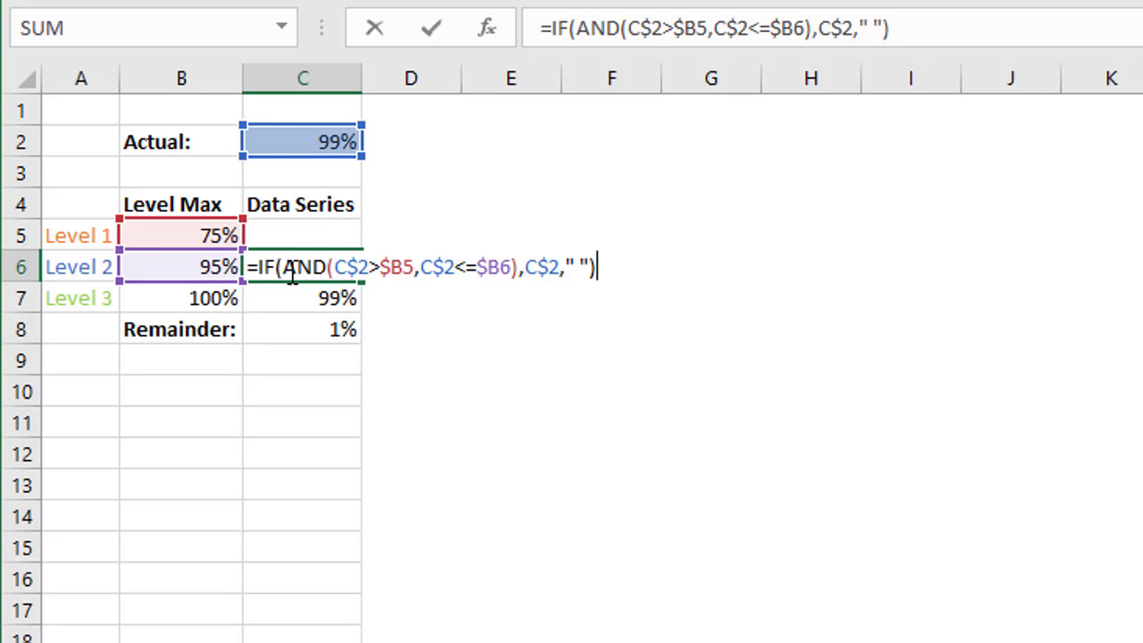
left_click_drag(284, 266, 327, 267)
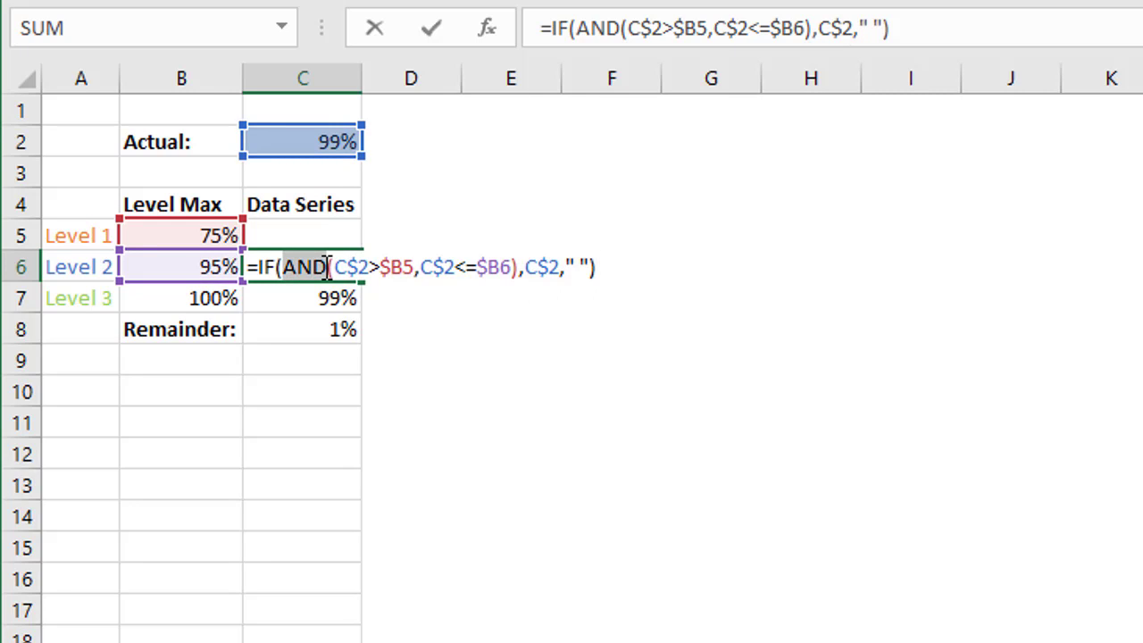
left_click(354, 266)
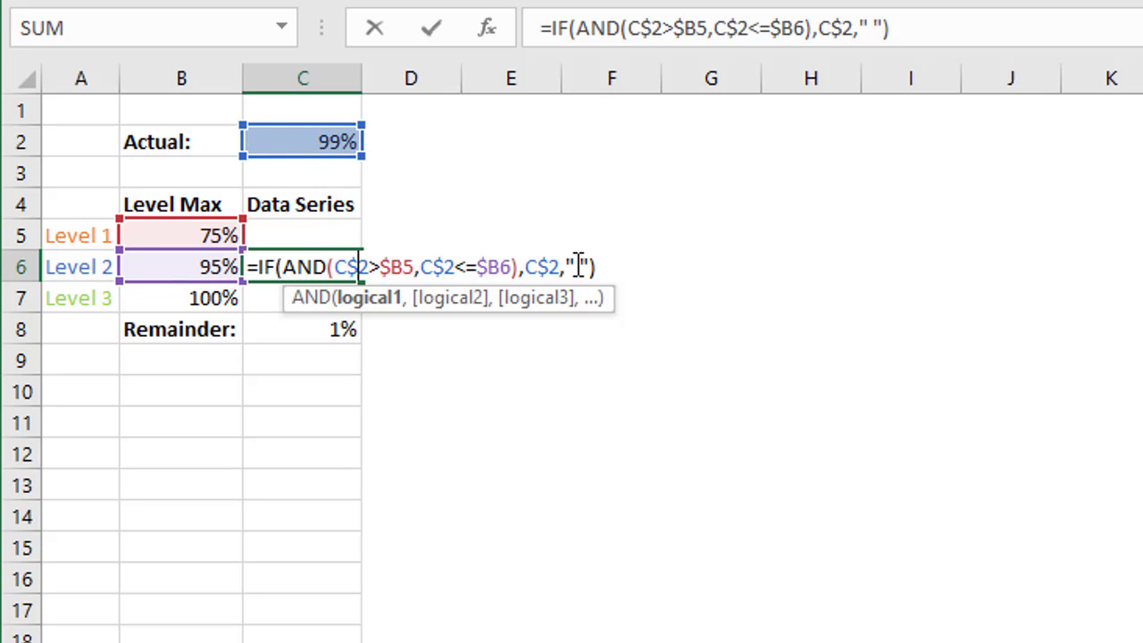
left_click_drag(566, 266, 590, 266)
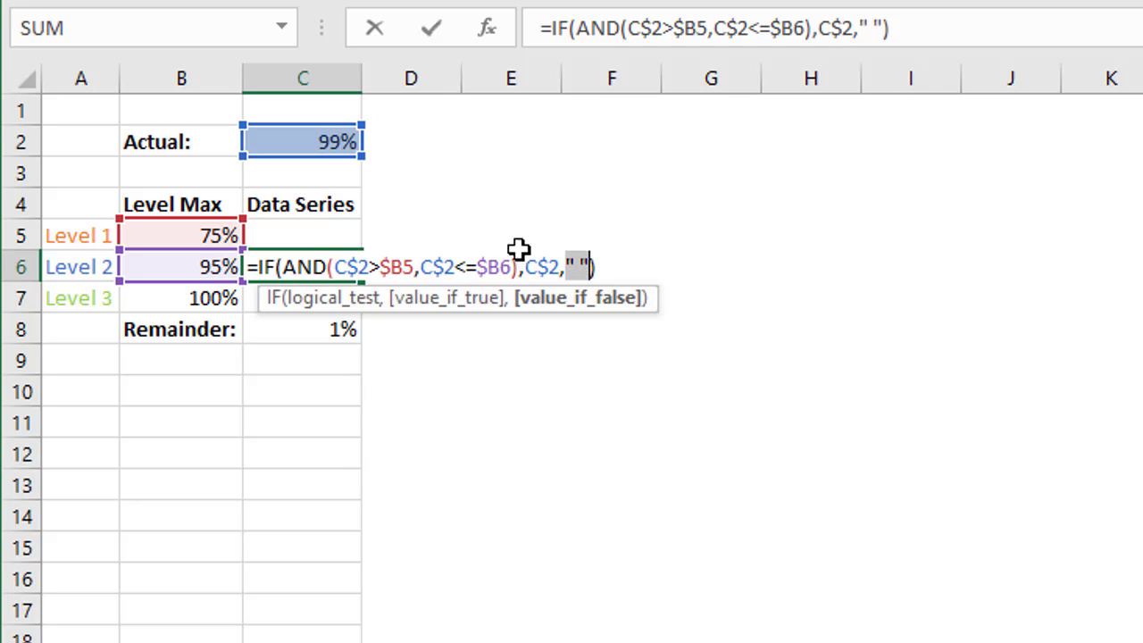
key("Return")
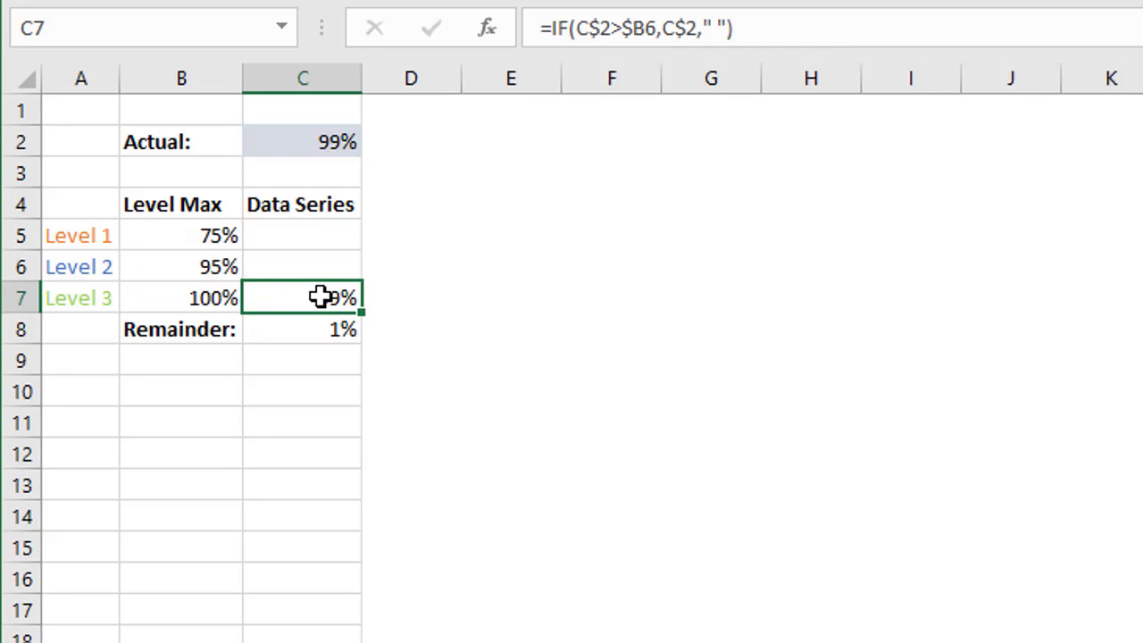
double_click(264, 297)
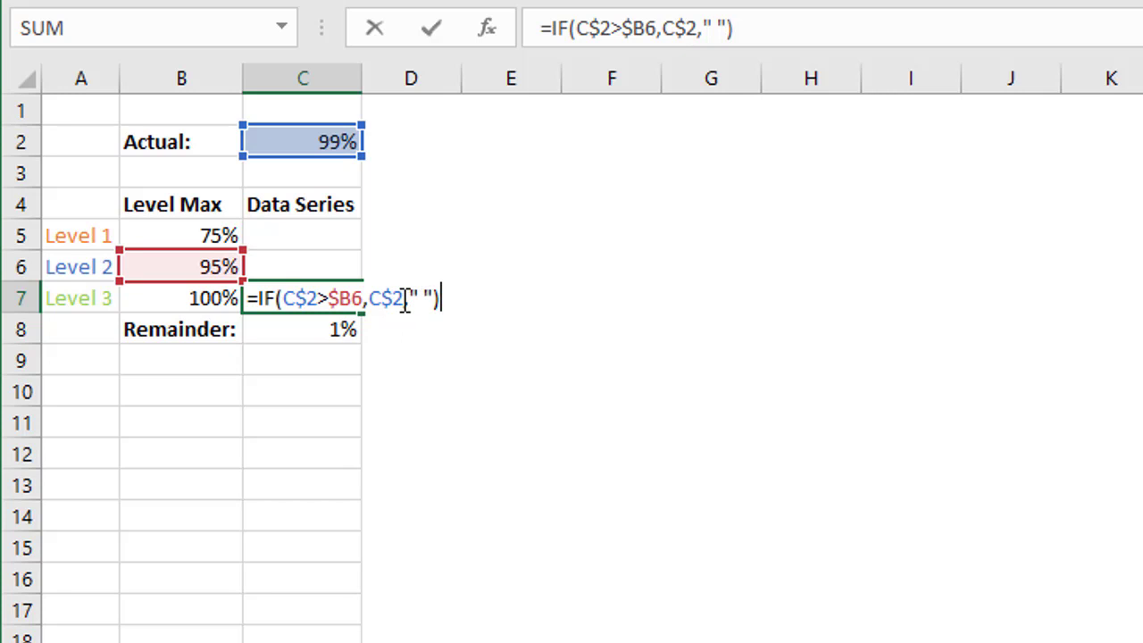
key("Return")
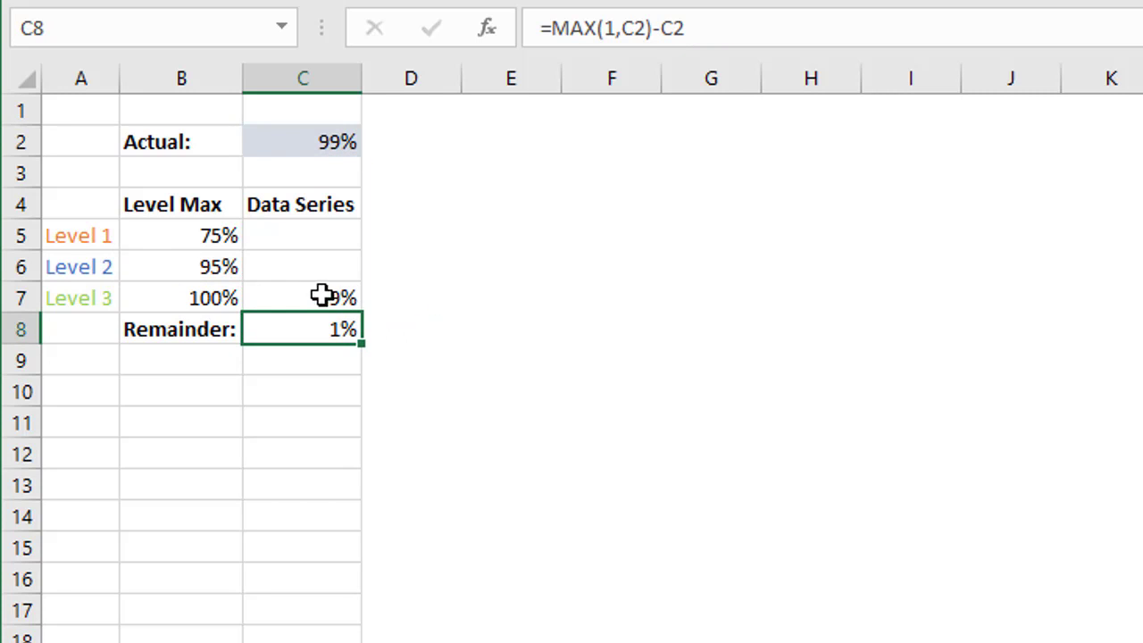
- Test the level formulas by entering 55% and 80% as the Actual value in C2
left_click(285, 142)
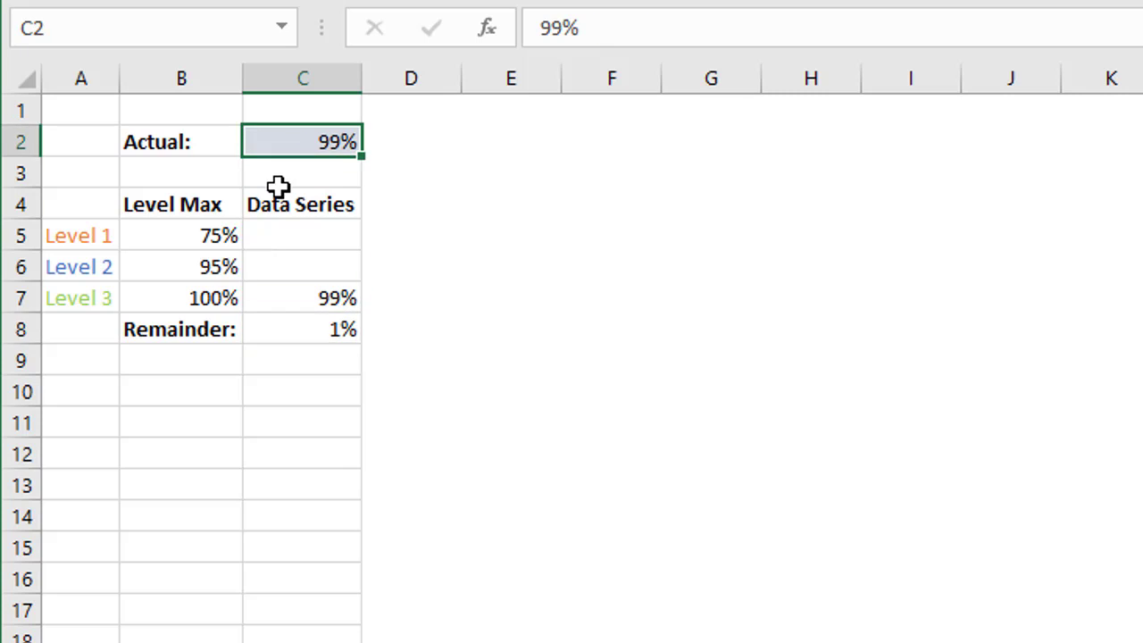
type("55")
key("Return")
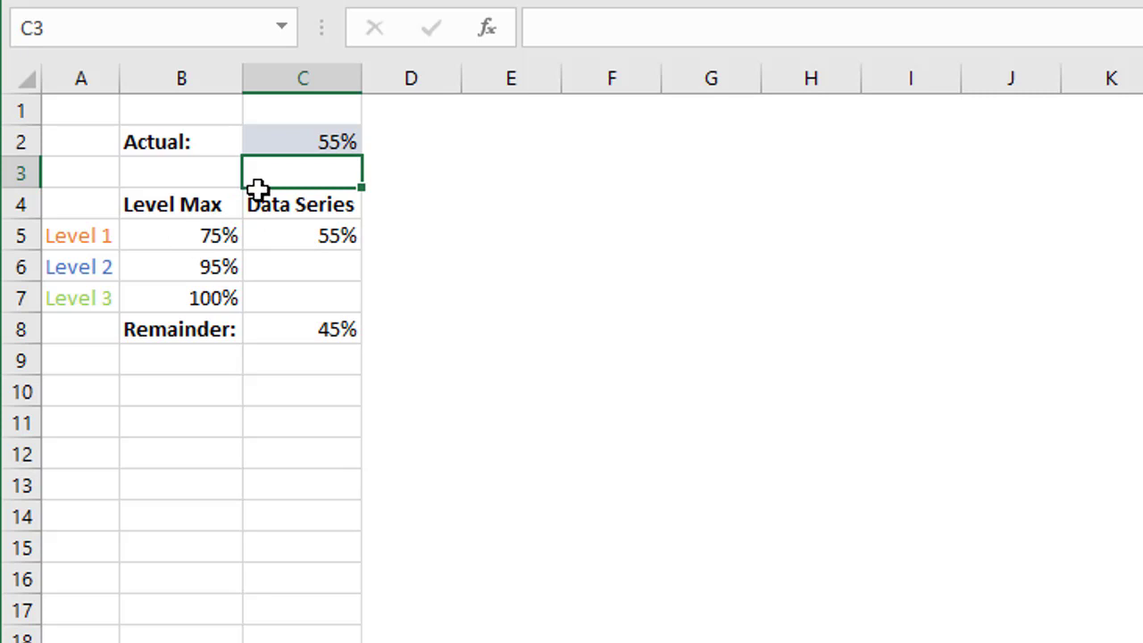
left_click(297, 136)
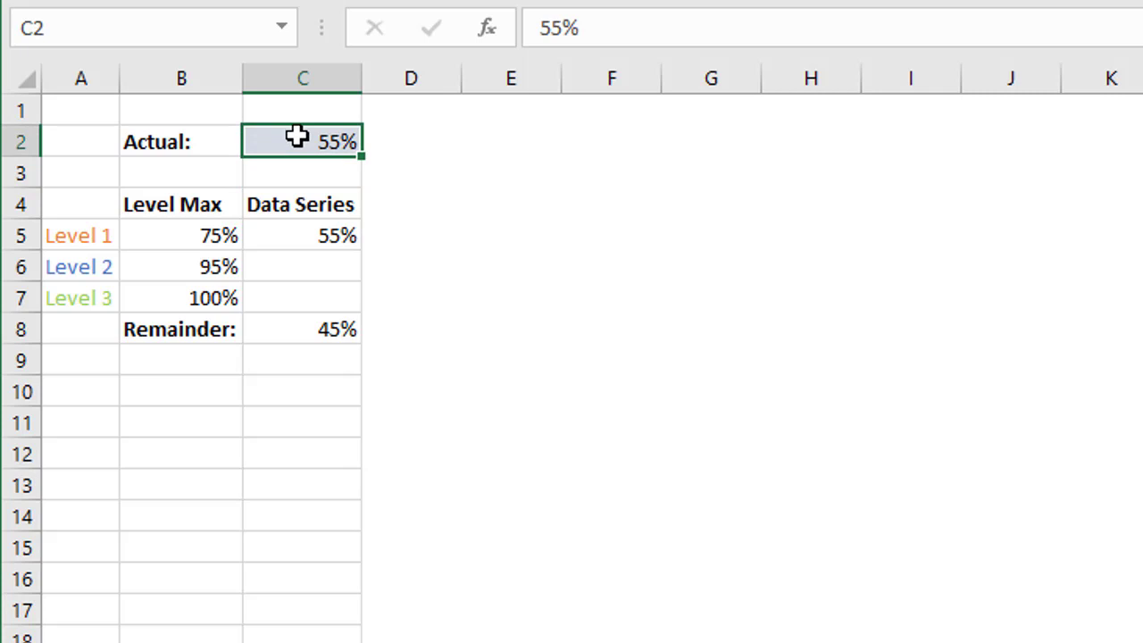
type("80")
key("Return")
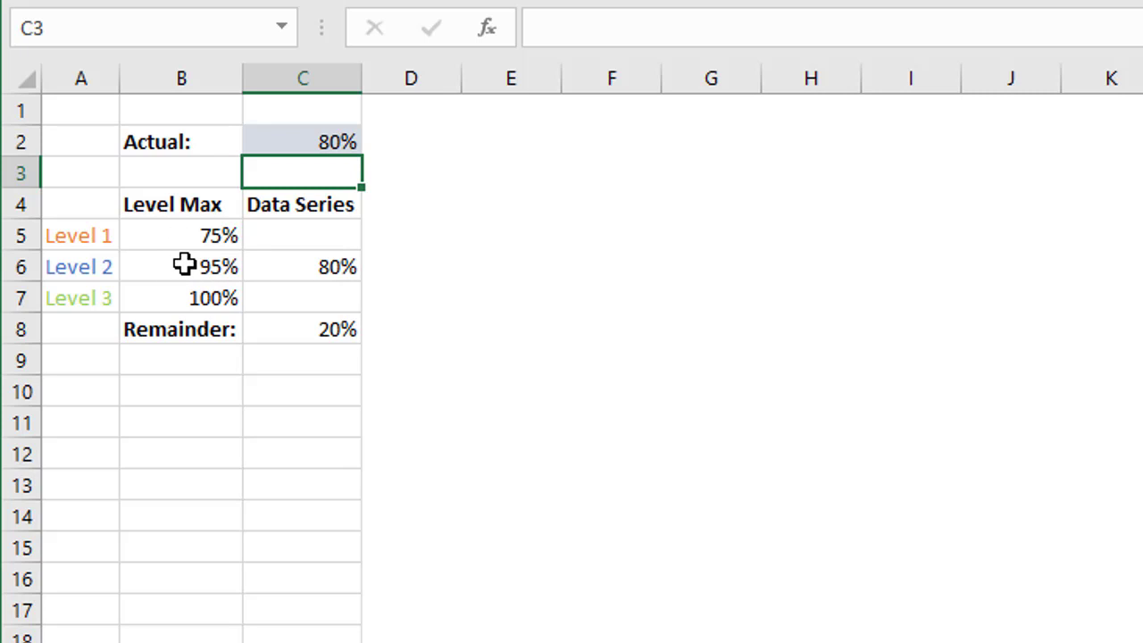
- Examine the Remainder formula in C8 and the cell it references
left_click(340, 332)
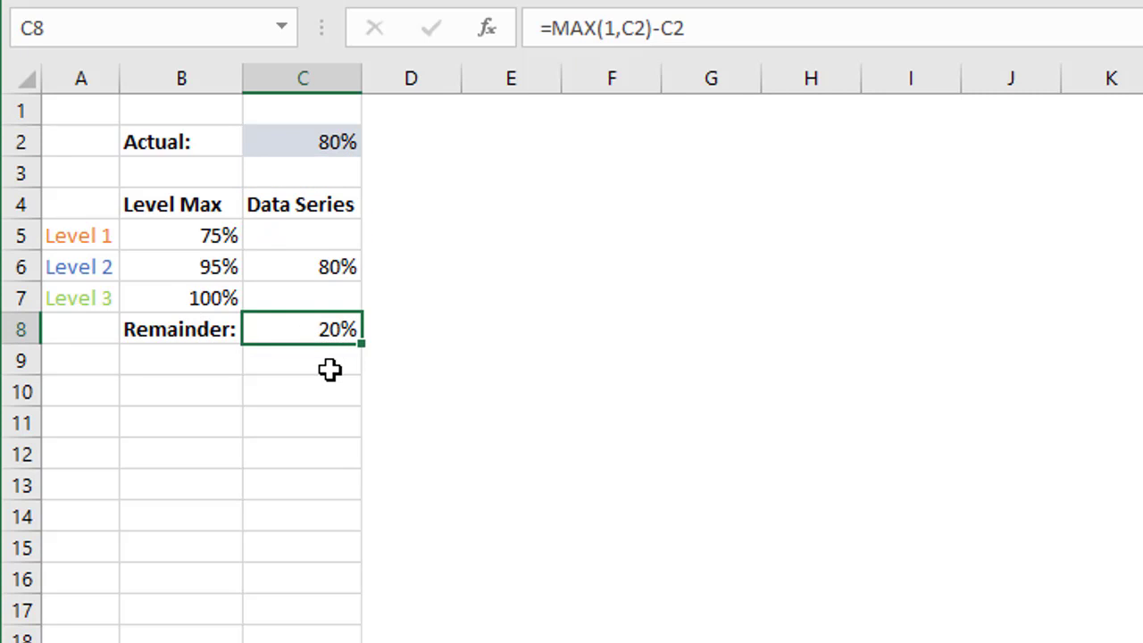
key("F2")
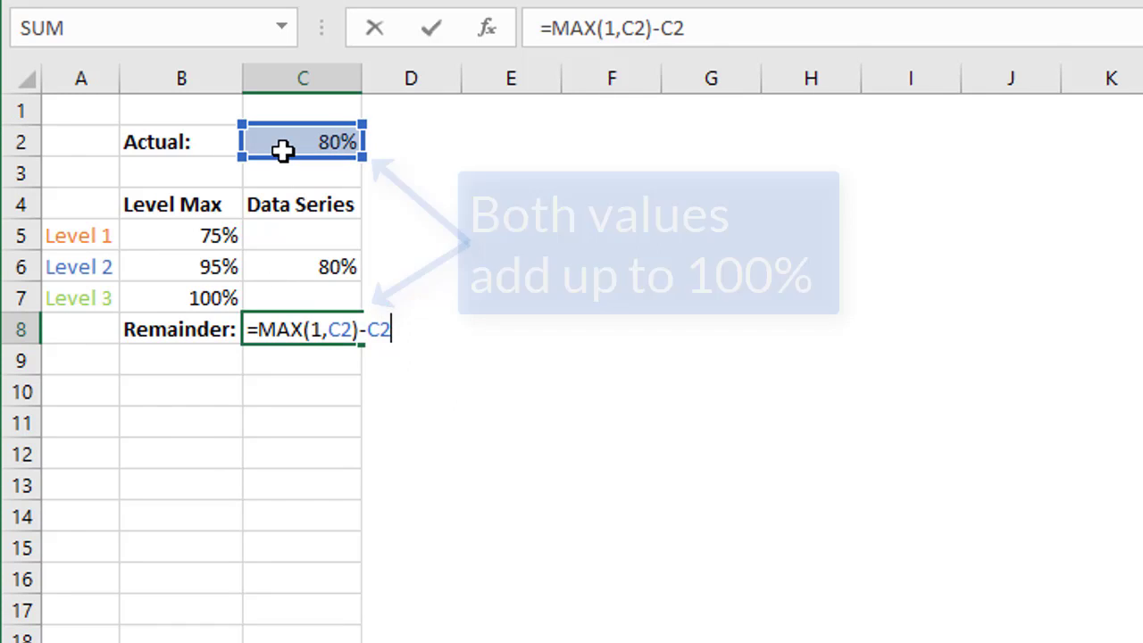
key("Return")
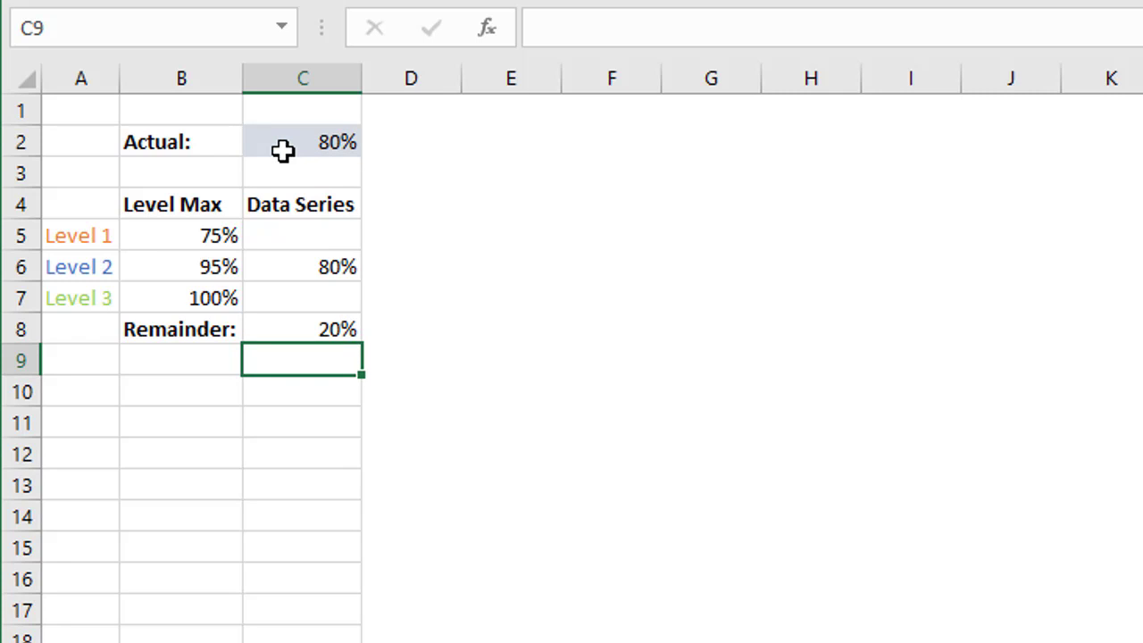
- Set the Actual value in C2 to 55%
left_click(286, 146)
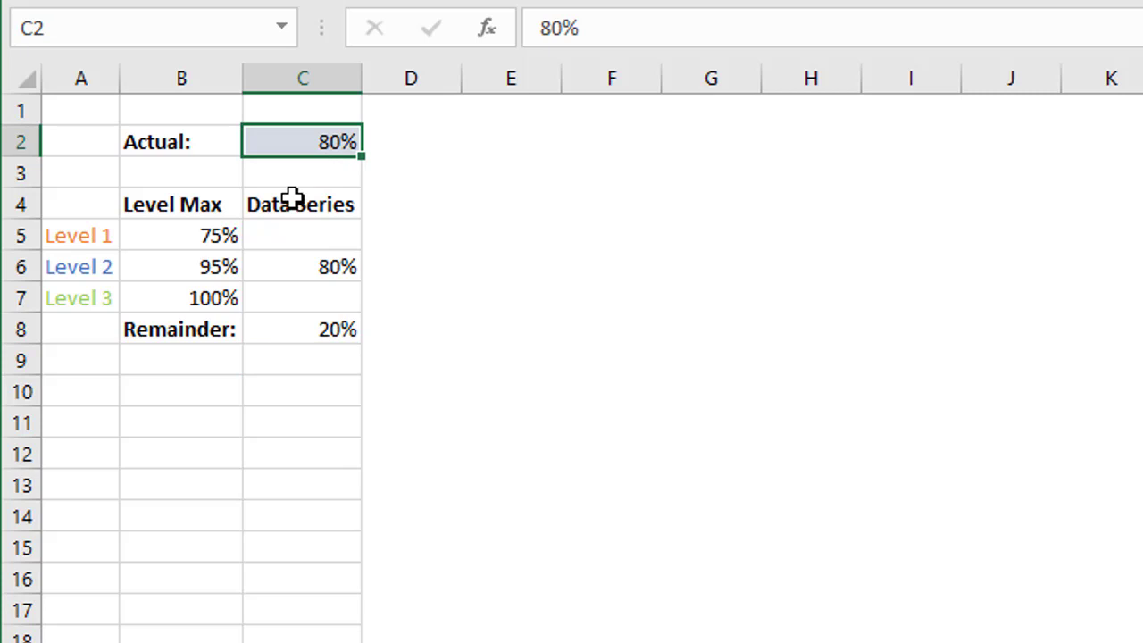
type("55")
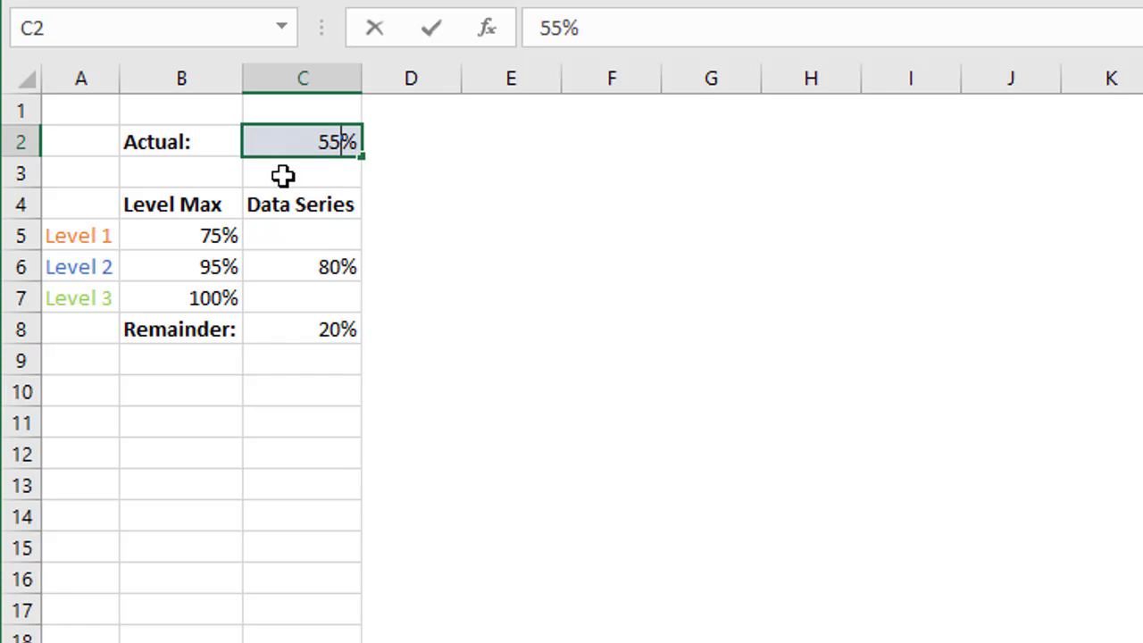
key("Return")
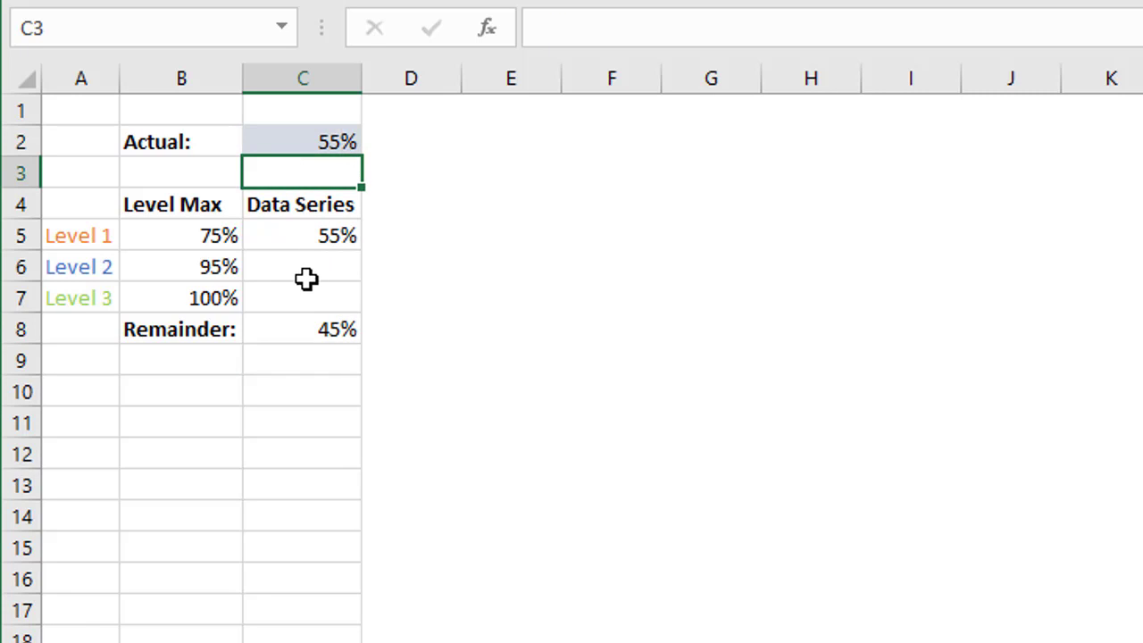
- Insert a doughnut chart from C4:C5 and place it beside the data table at a reduced size
left_click_drag(293, 204, 296, 235)
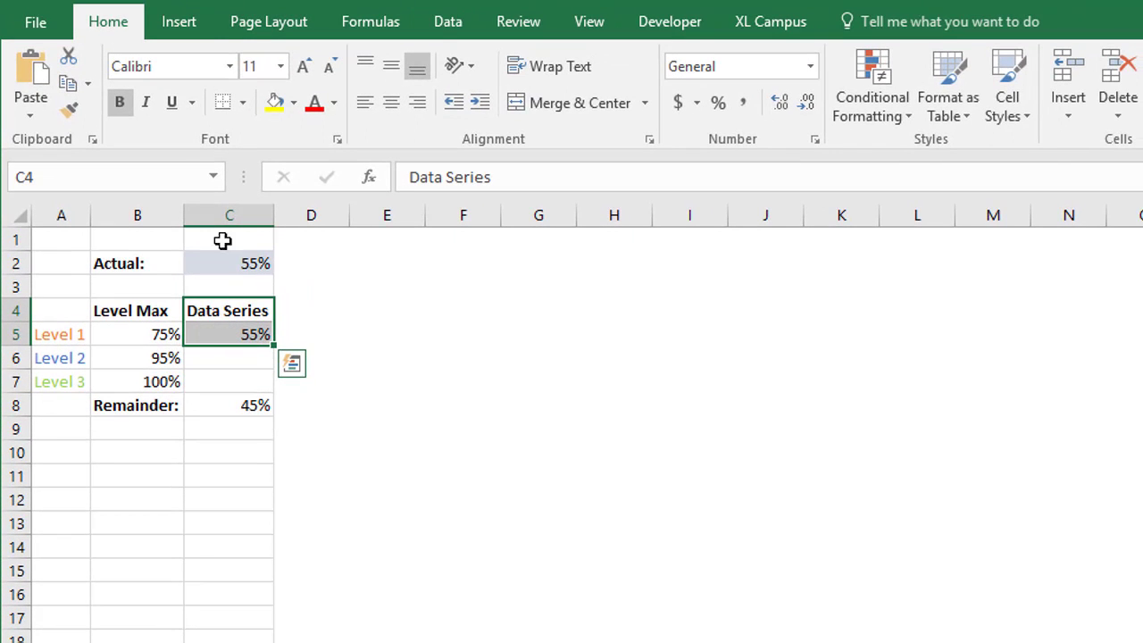
left_click(182, 30)
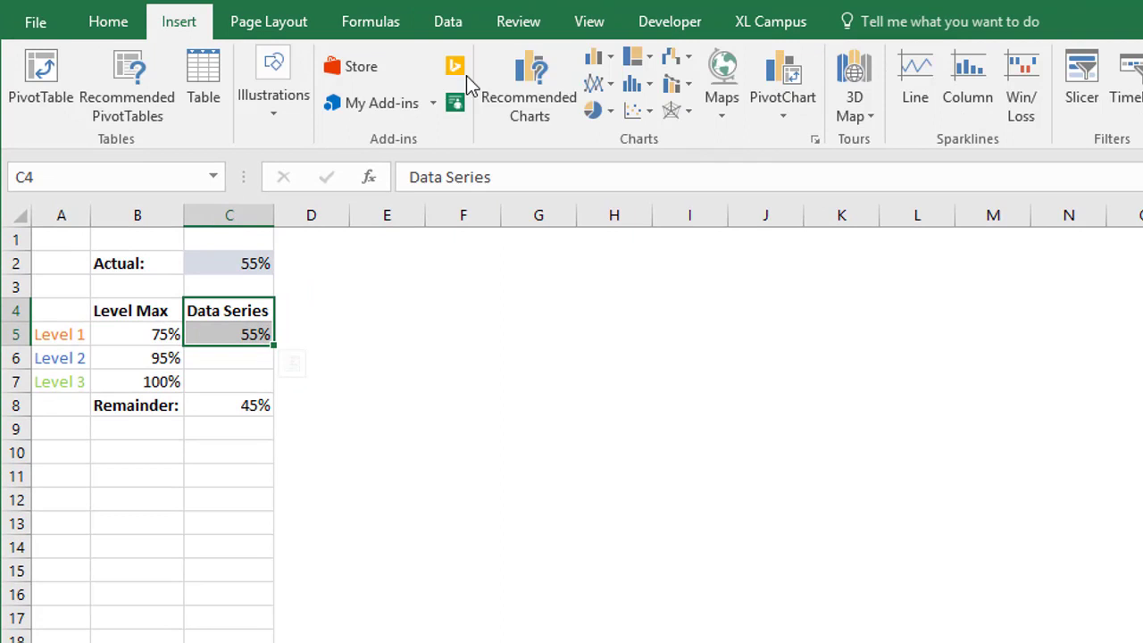
left_click(611, 111)
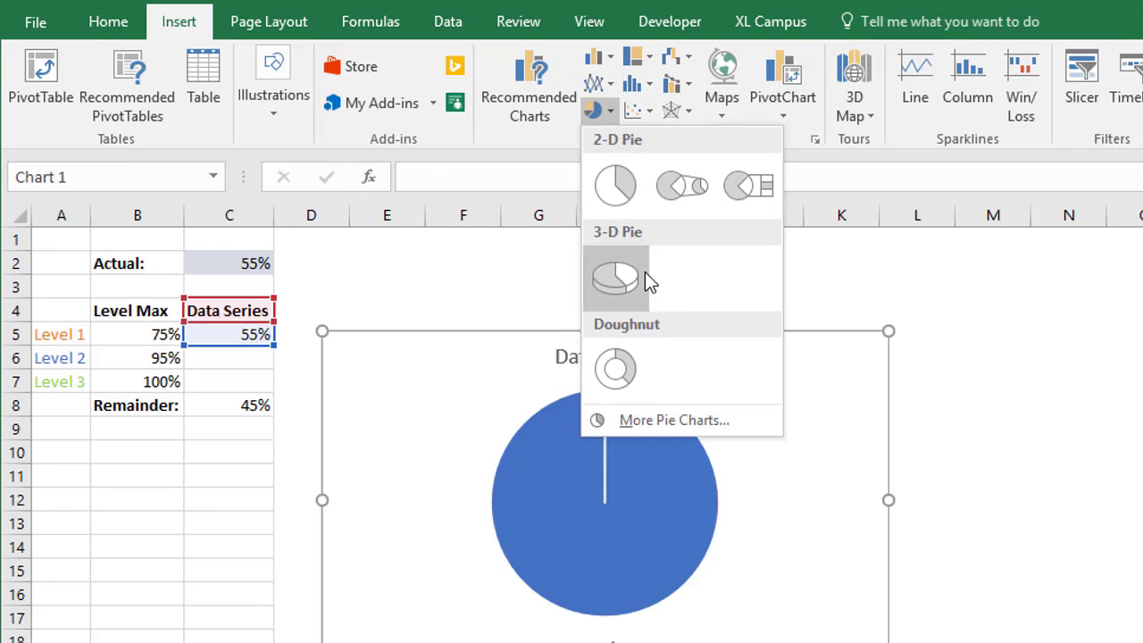
left_click(616, 371)
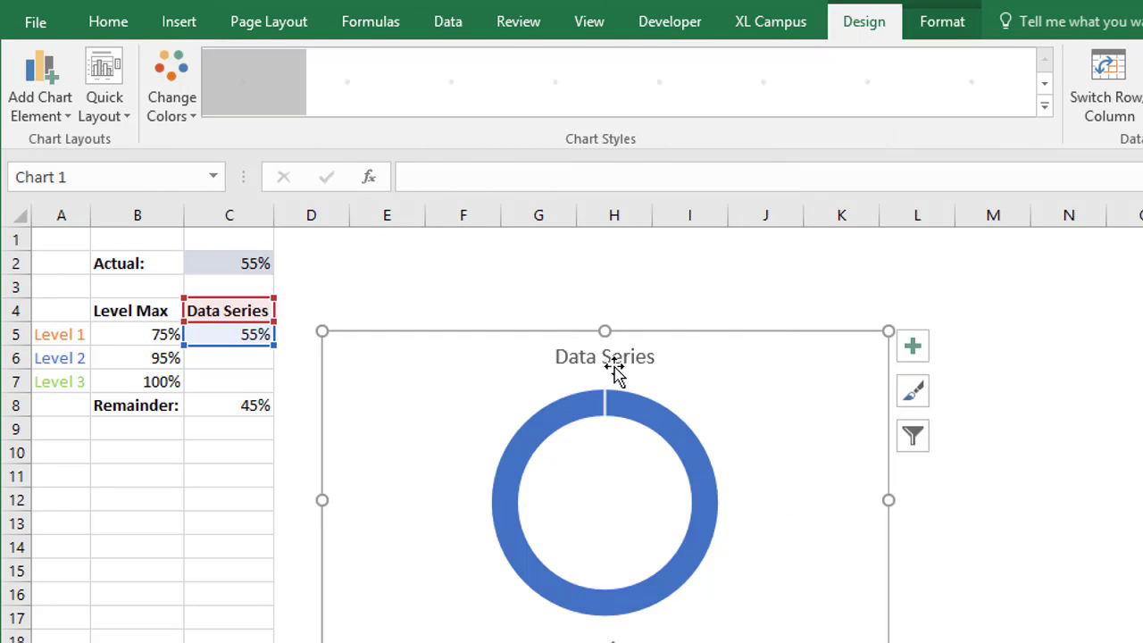
left_click_drag(510, 334, 482, 255)
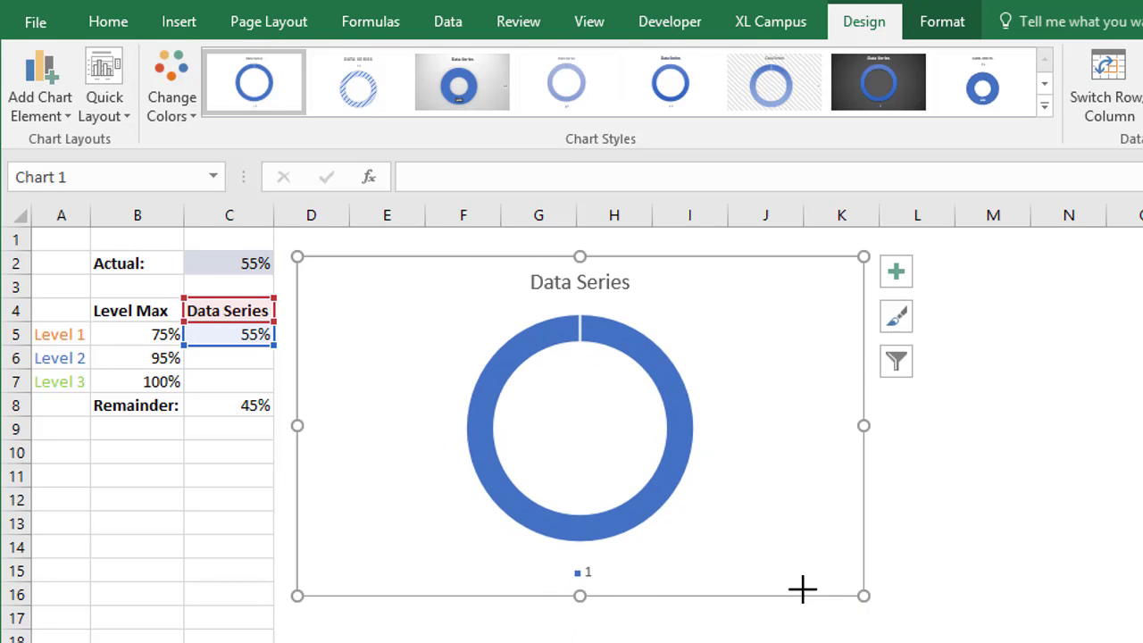
left_click_drag(802, 588, 658, 558)
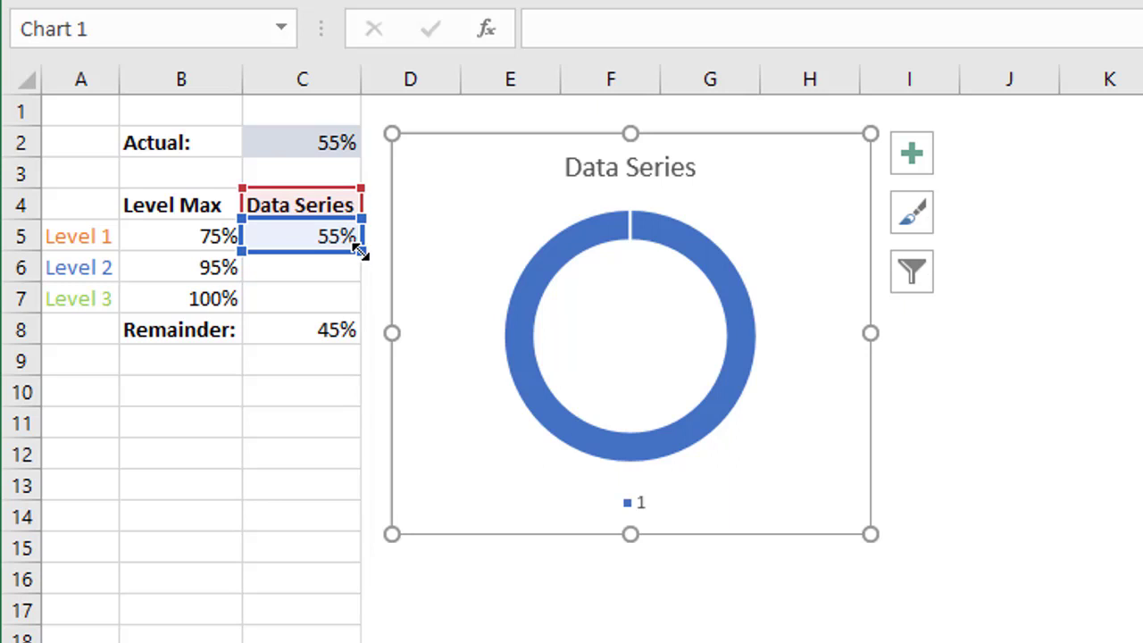
- Extend the doughnut chart's data series range to C5:C8 so it includes all levels and the remainder
left_click_drag(359, 253, 361, 332)
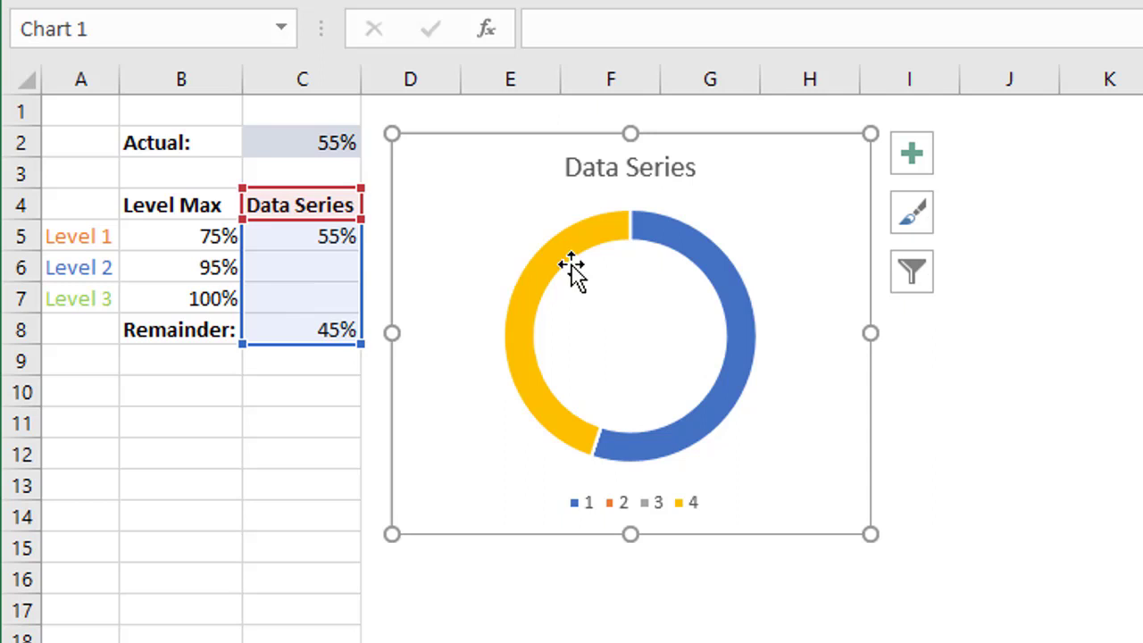
mouse_move(584, 248)
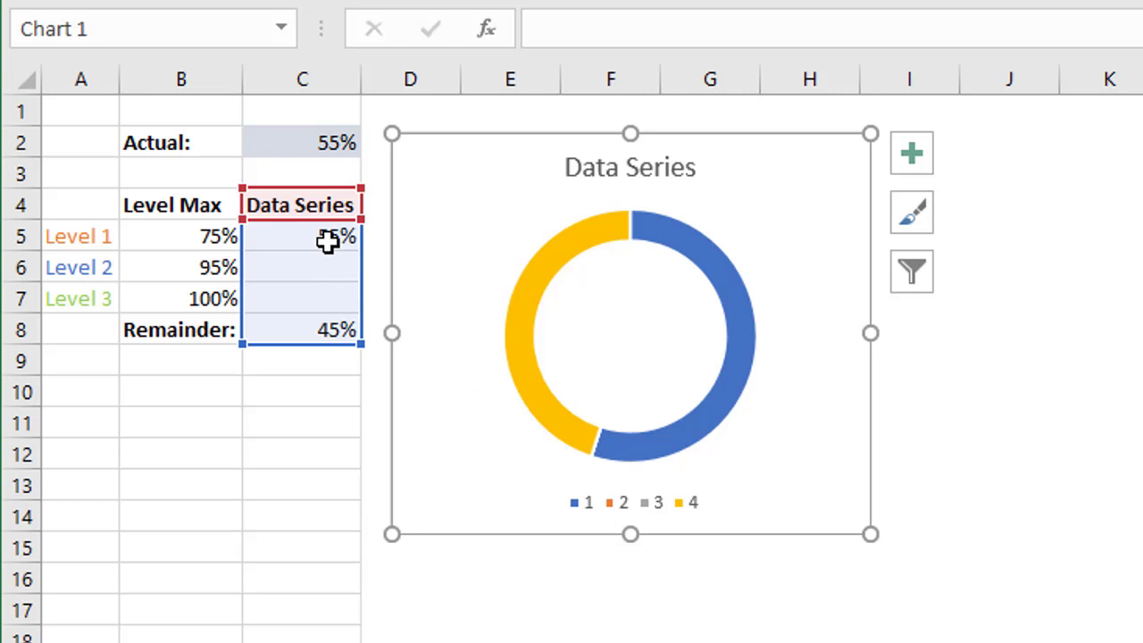
- Fill the doughnut's Level 1 segment with the orange theme color
left_click(694, 248)
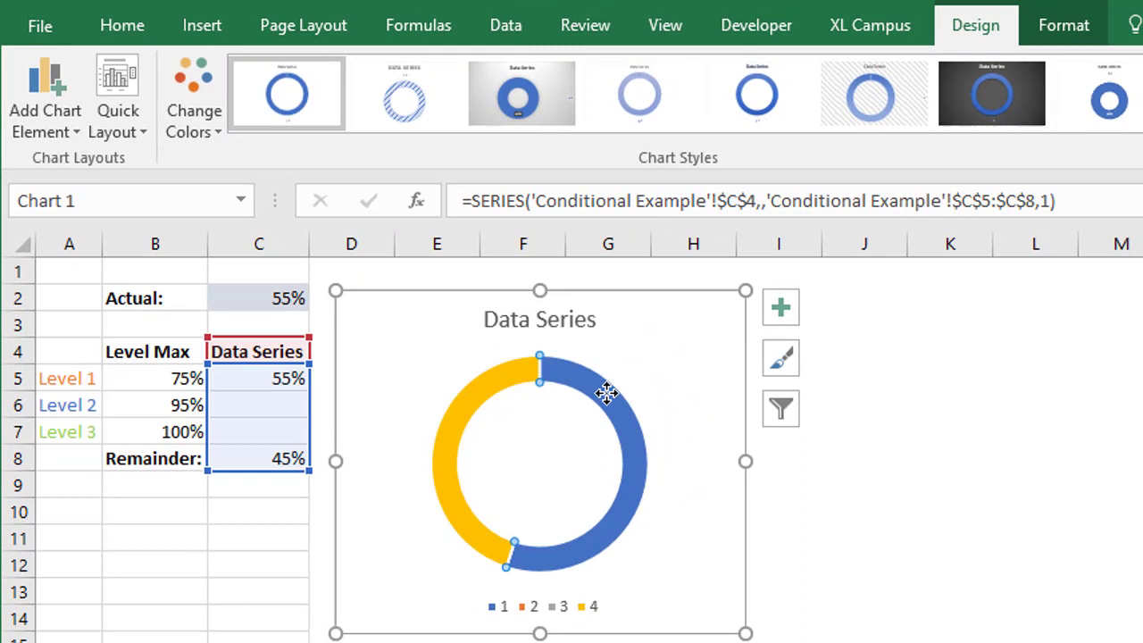
left_click(1059, 34)
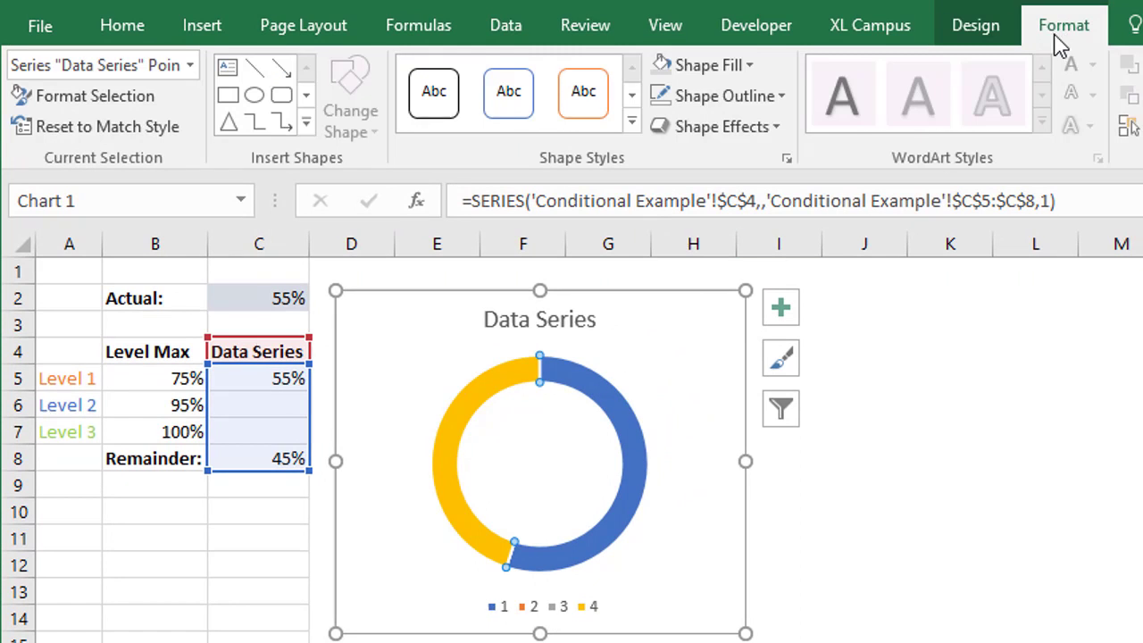
left_click(747, 68)
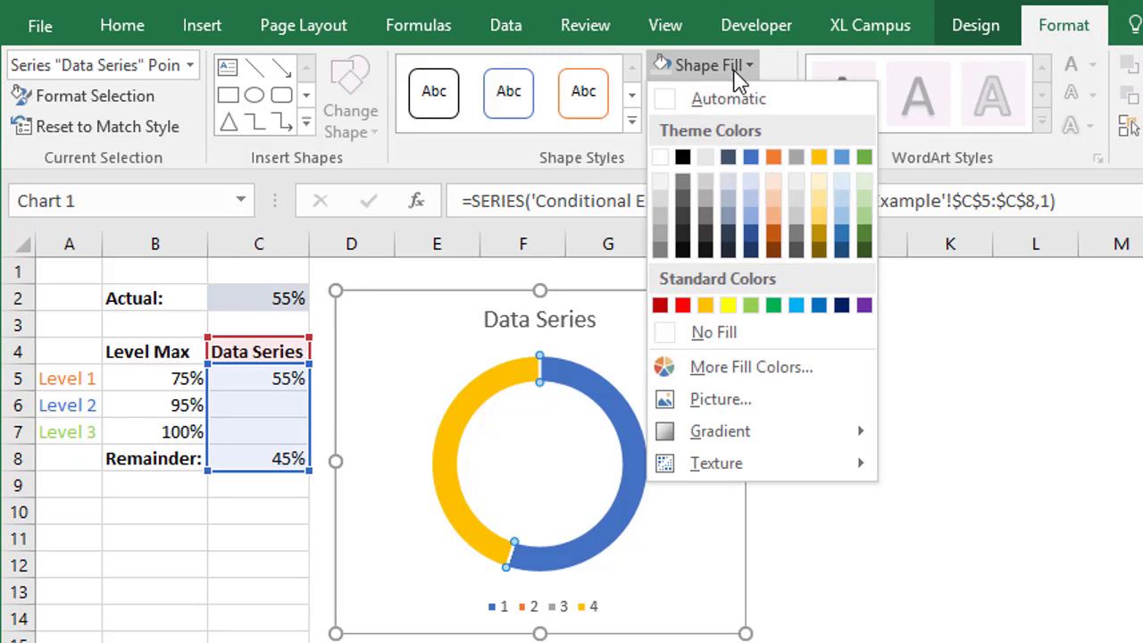
left_click(773, 158)
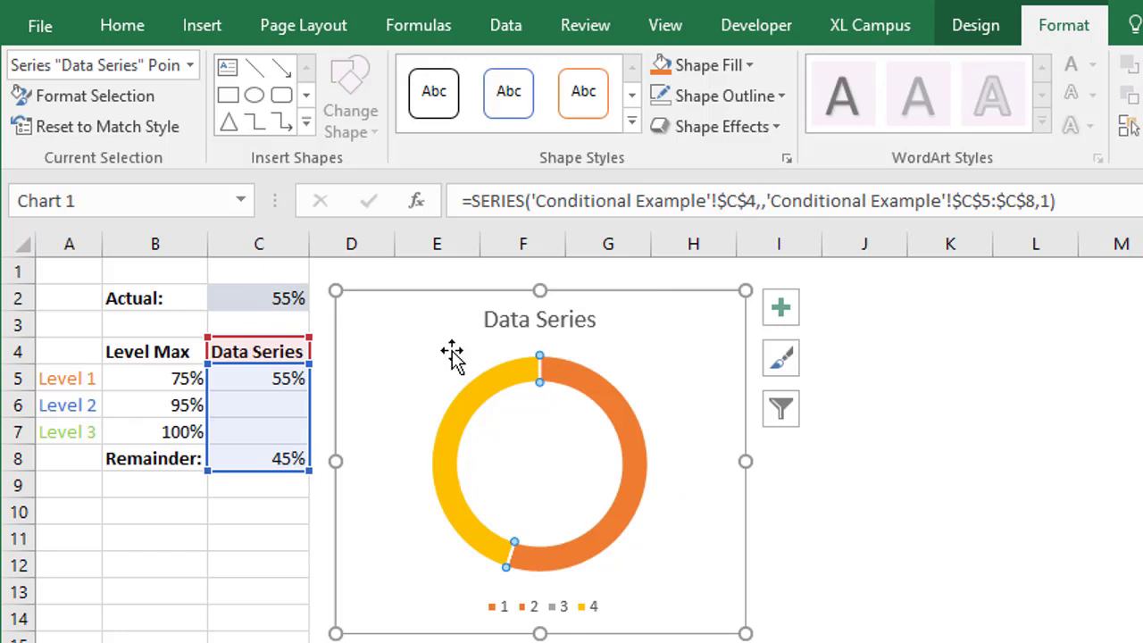
- Set the Actual value in C2 to 80% and fill the doughnut's Level 2 segment with the blue theme color
left_click(259, 304)
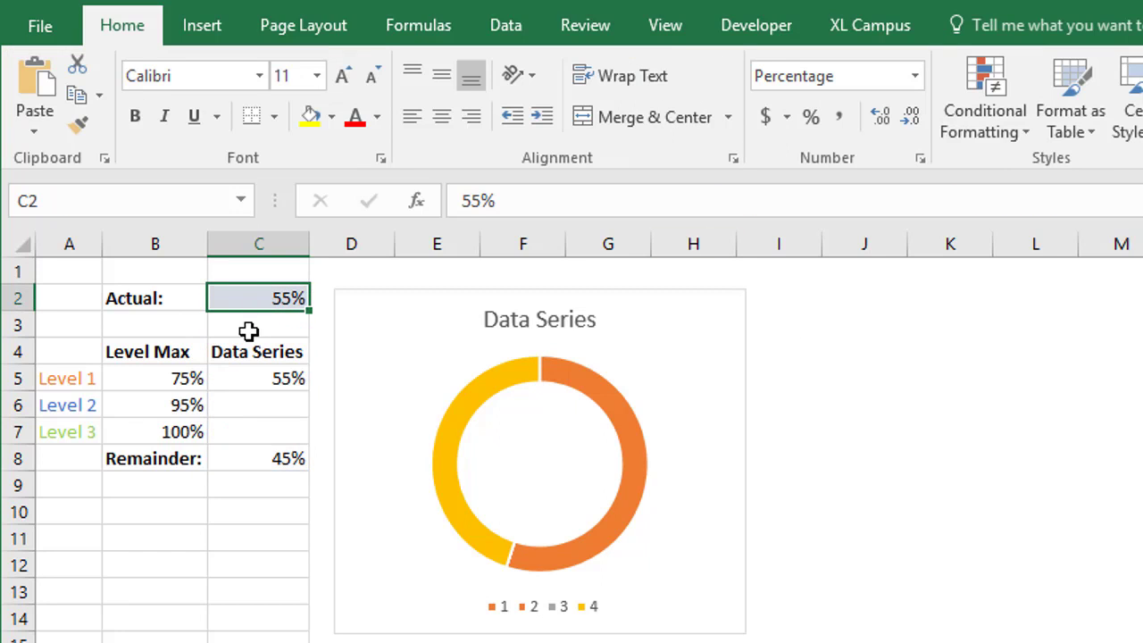
type("80")
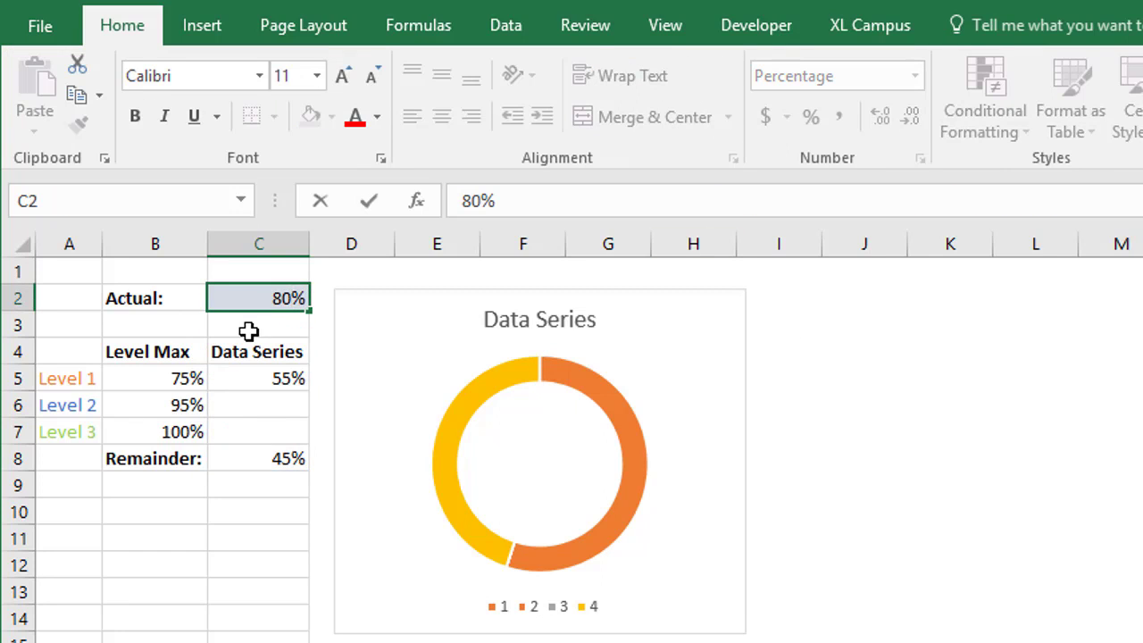
key("ctrl+Return")
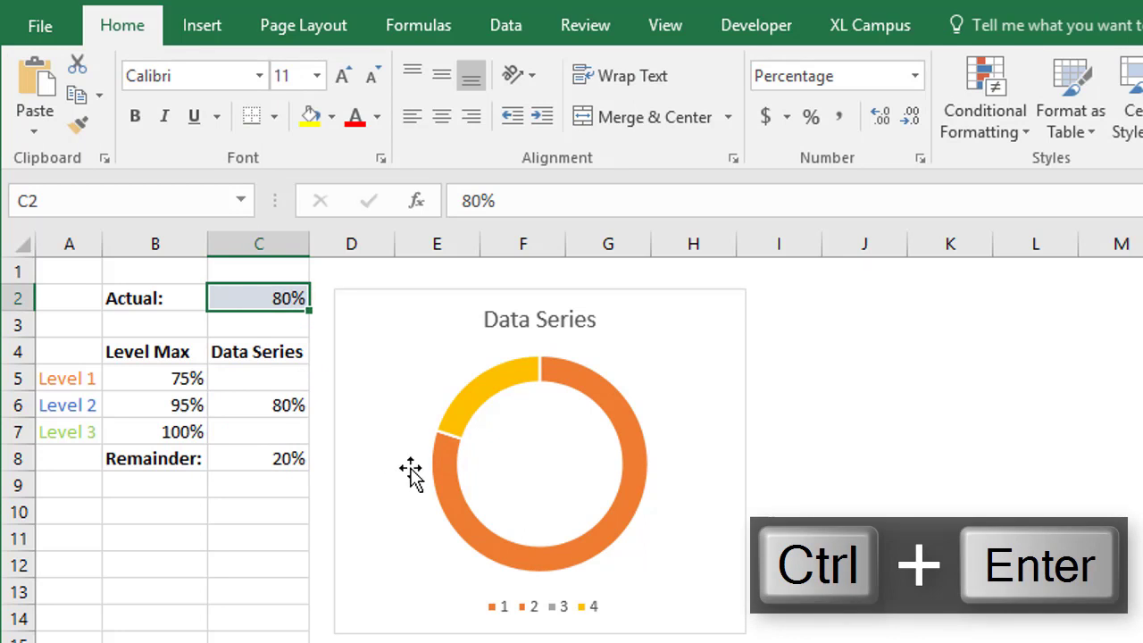
left_click(450, 490)
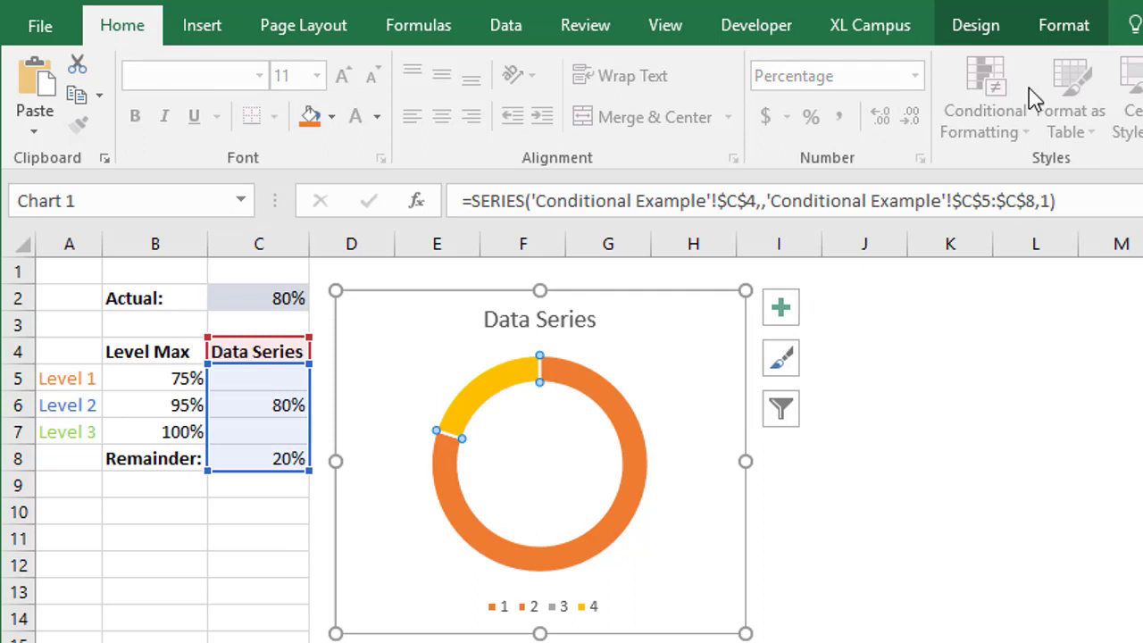
left_click(1061, 29)
left_click(708, 65)
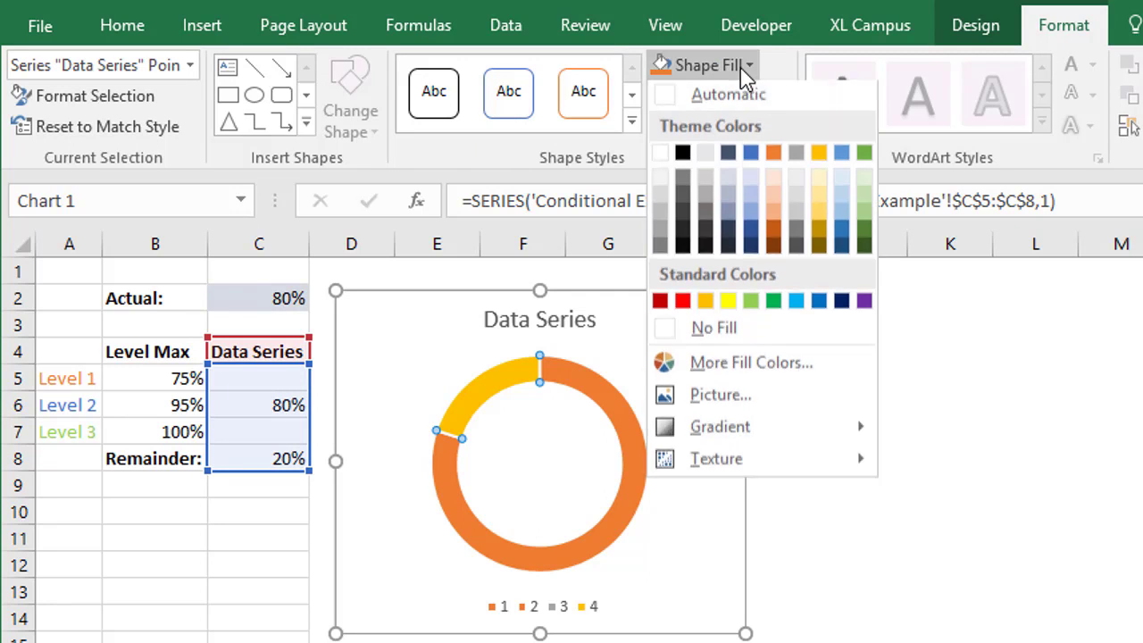
left_click(751, 157)
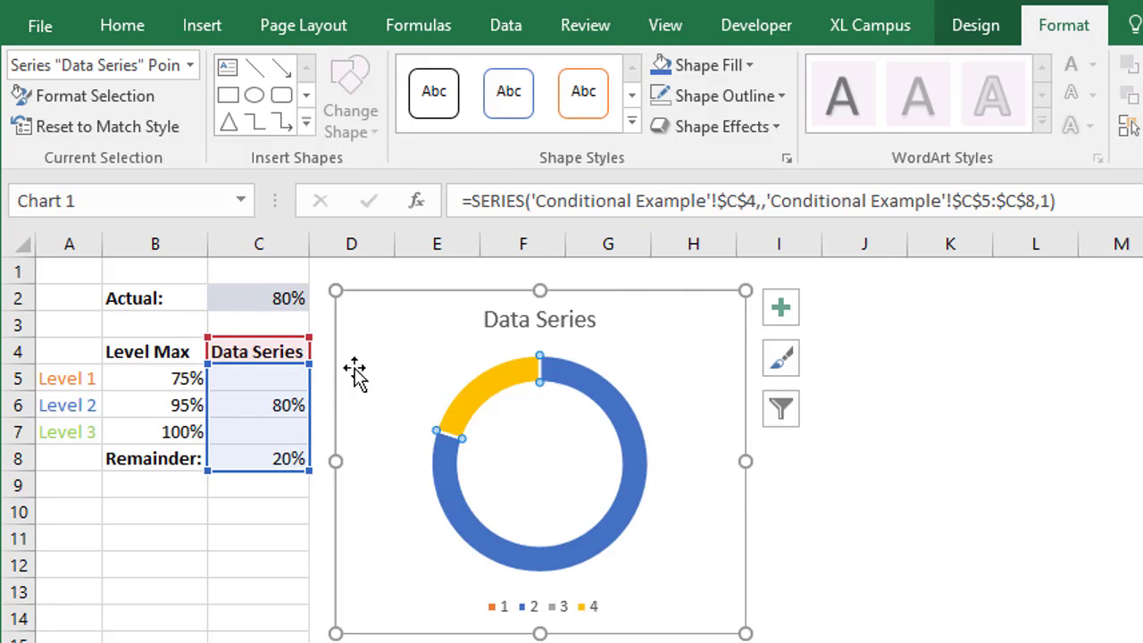
- Set the Actual value in C2 to 96%
left_click(256, 298)
type("9")
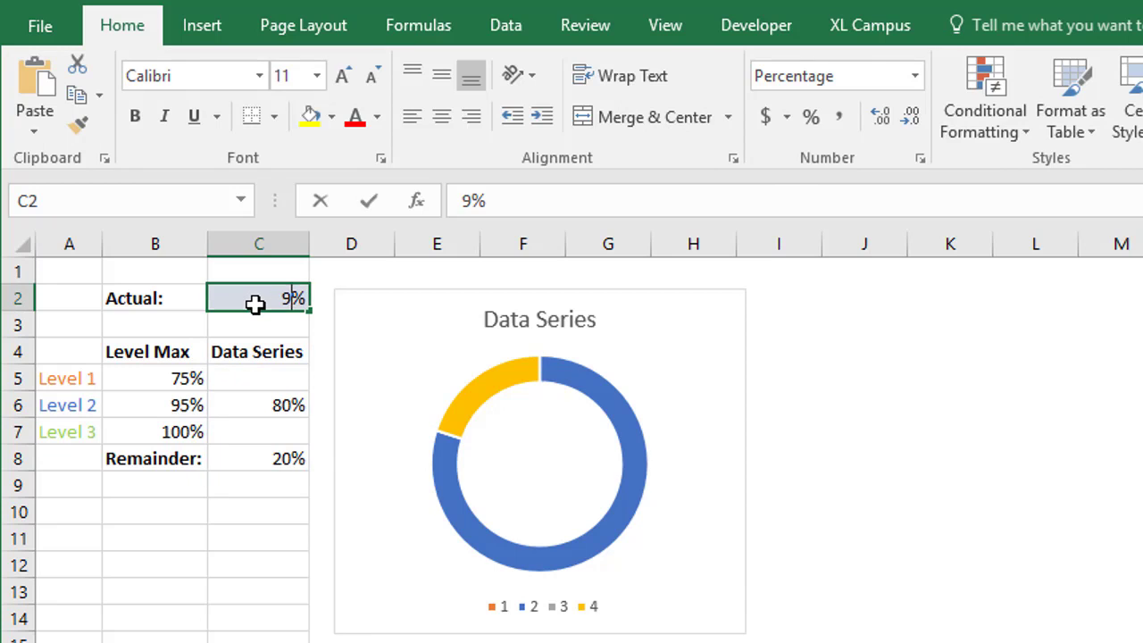
type("6")
key("ctrl+Return")
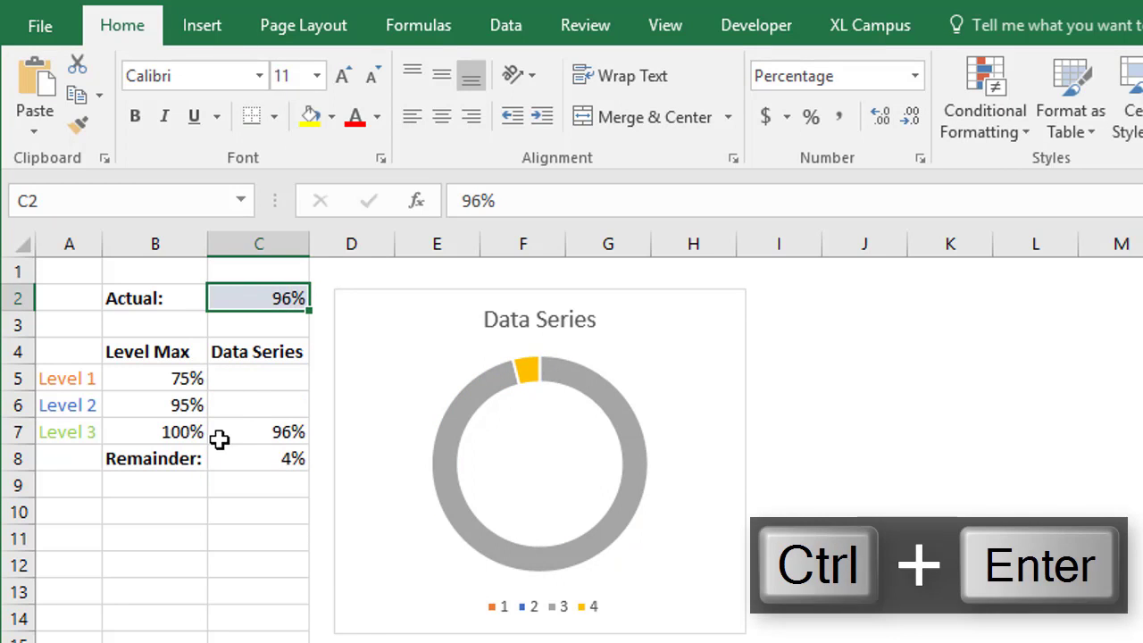
- Fill the doughnut's Level 3 segment with standard light green and the remainder segment with light gray
left_click(449, 462)
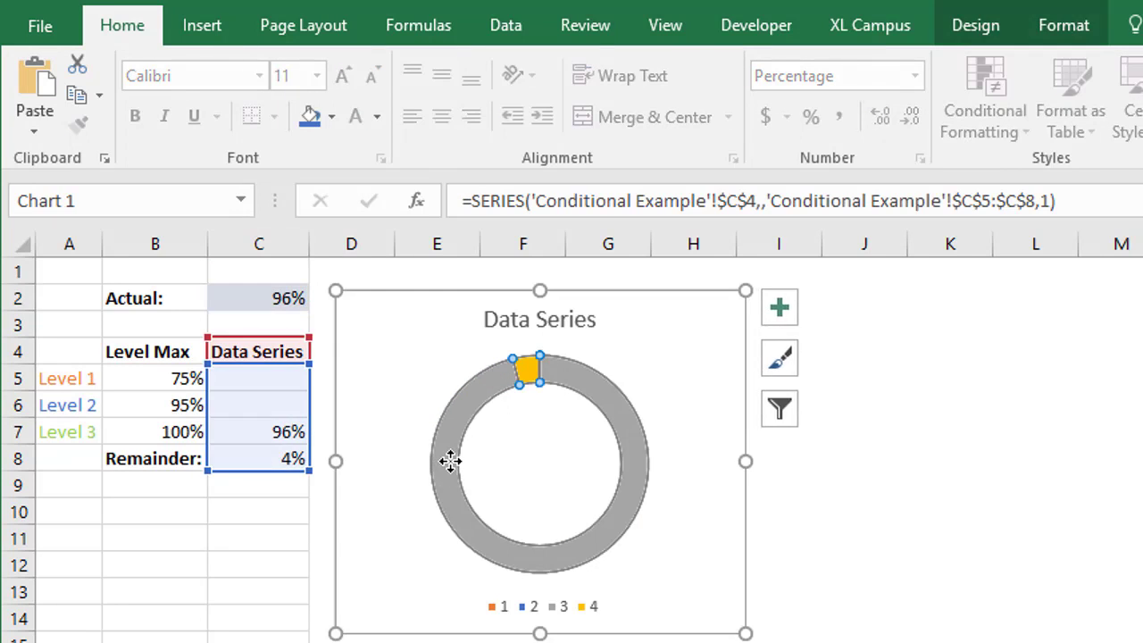
left_click(457, 435)
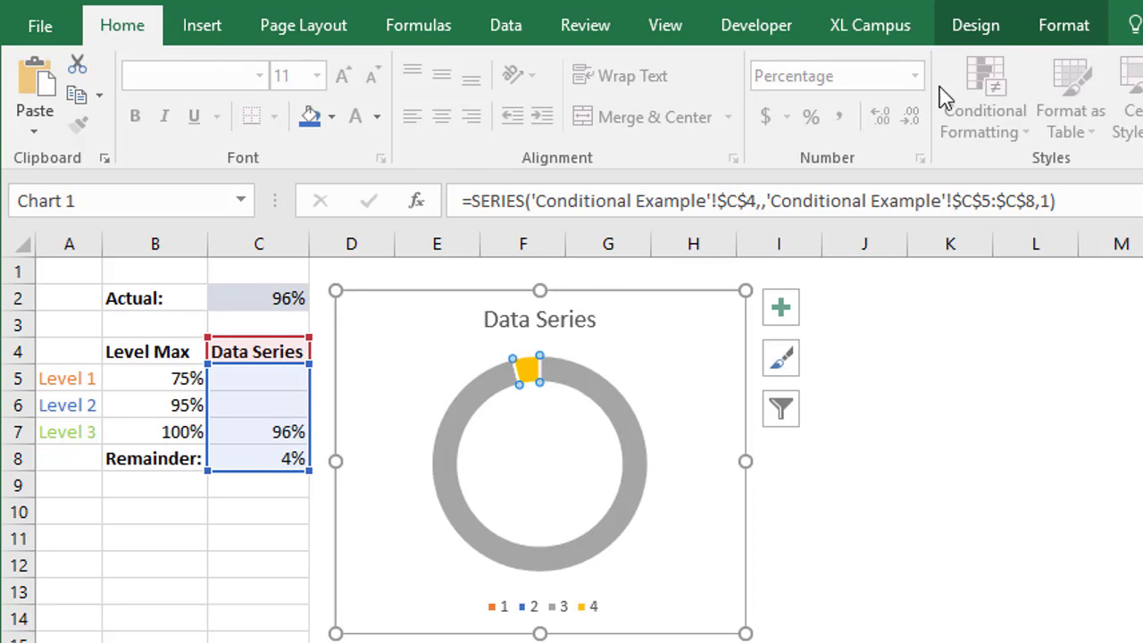
left_click(1044, 27)
left_click(750, 66)
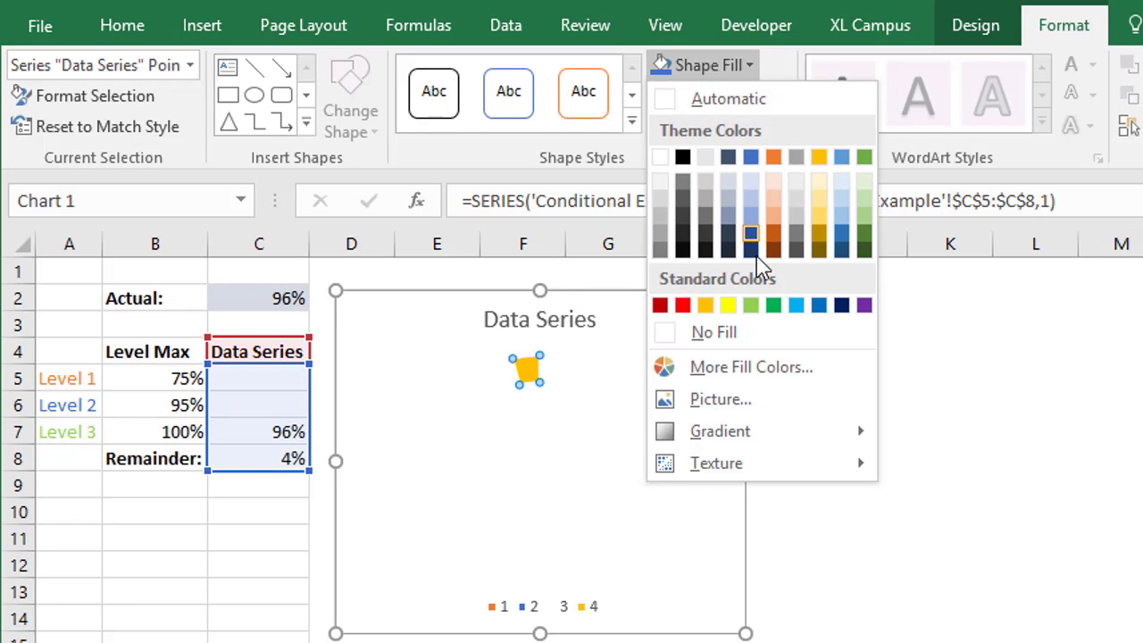
left_click(751, 306)
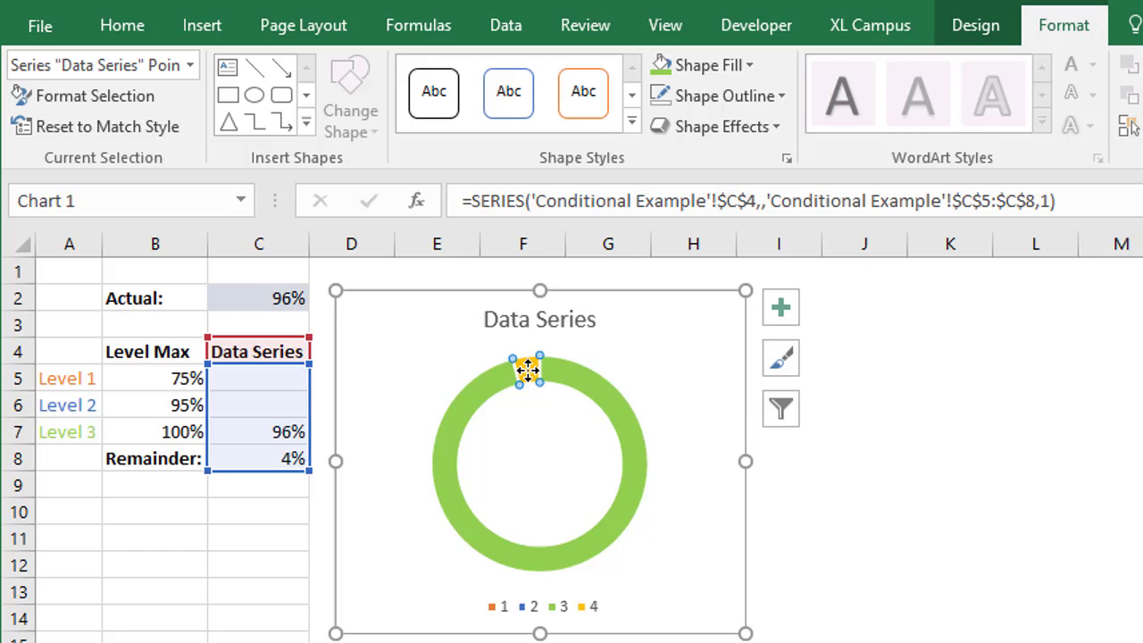
left_click(738, 68)
left_click(662, 200)
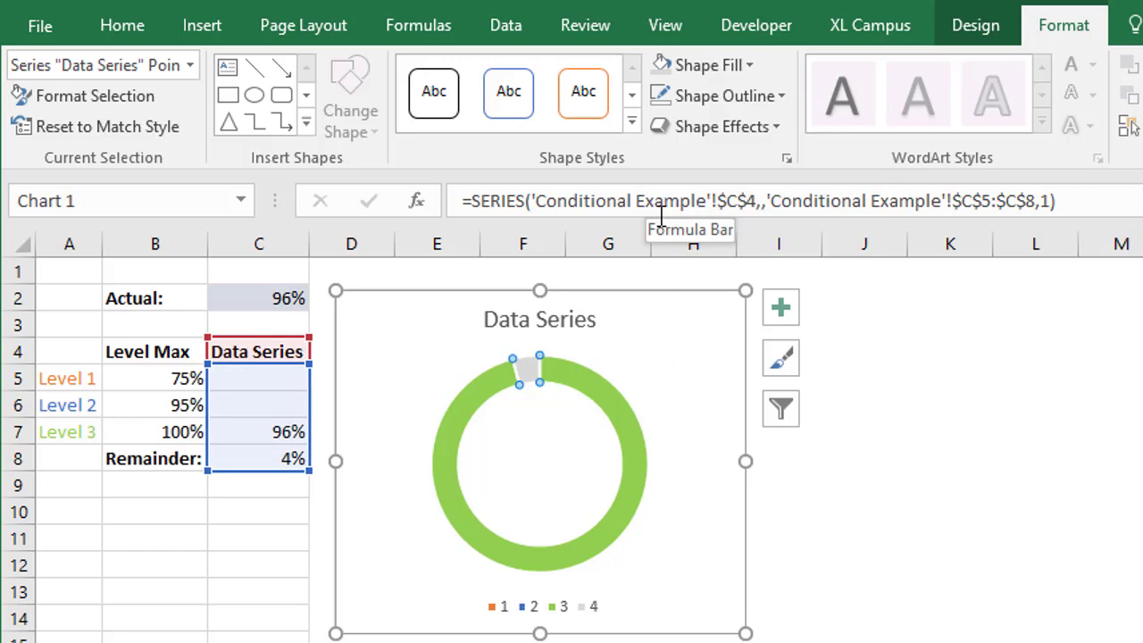
- Test the chart's conditional colors by setting the Actual value in C2 to 55%, 80% and 96% in turn
left_click(260, 305)
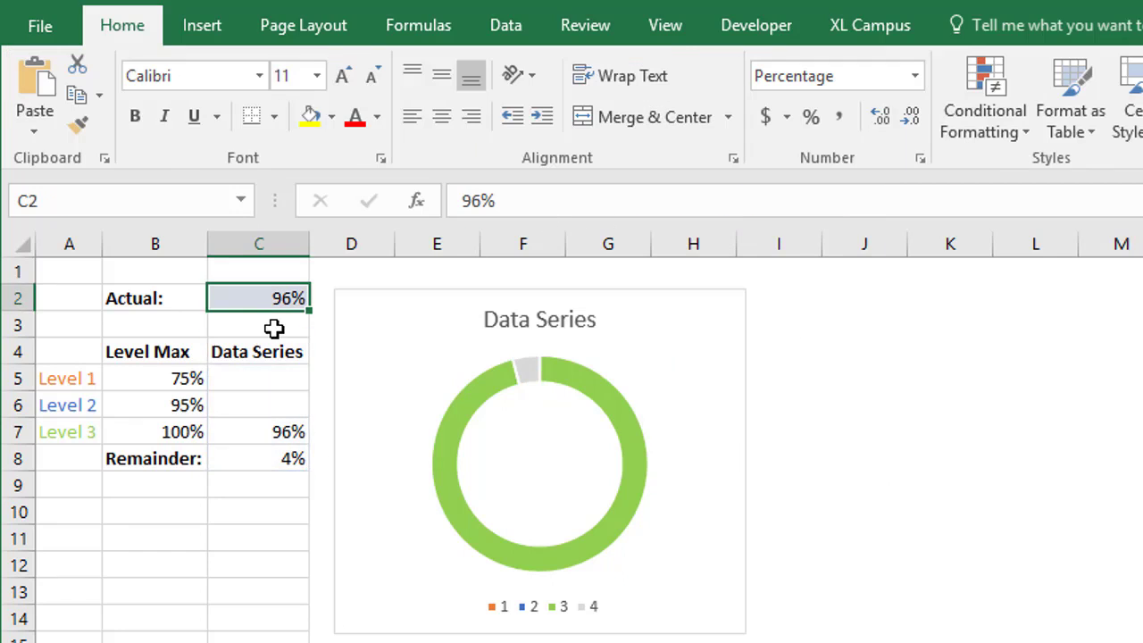
type("55")
key("ctrl+Return")
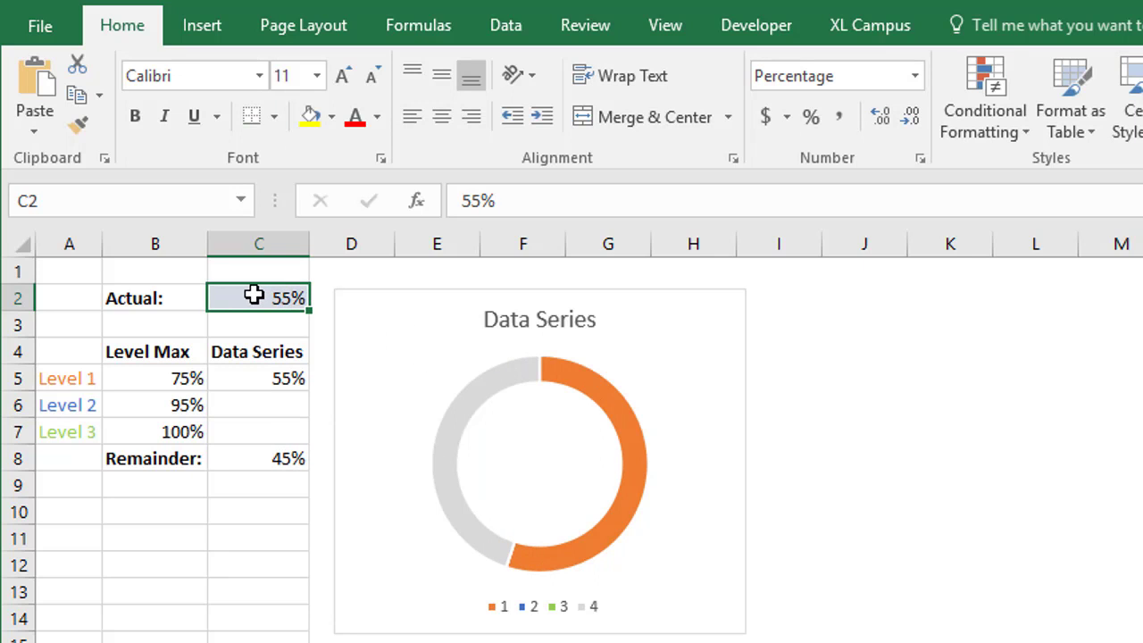
type("80")
key("ctrl+Return")
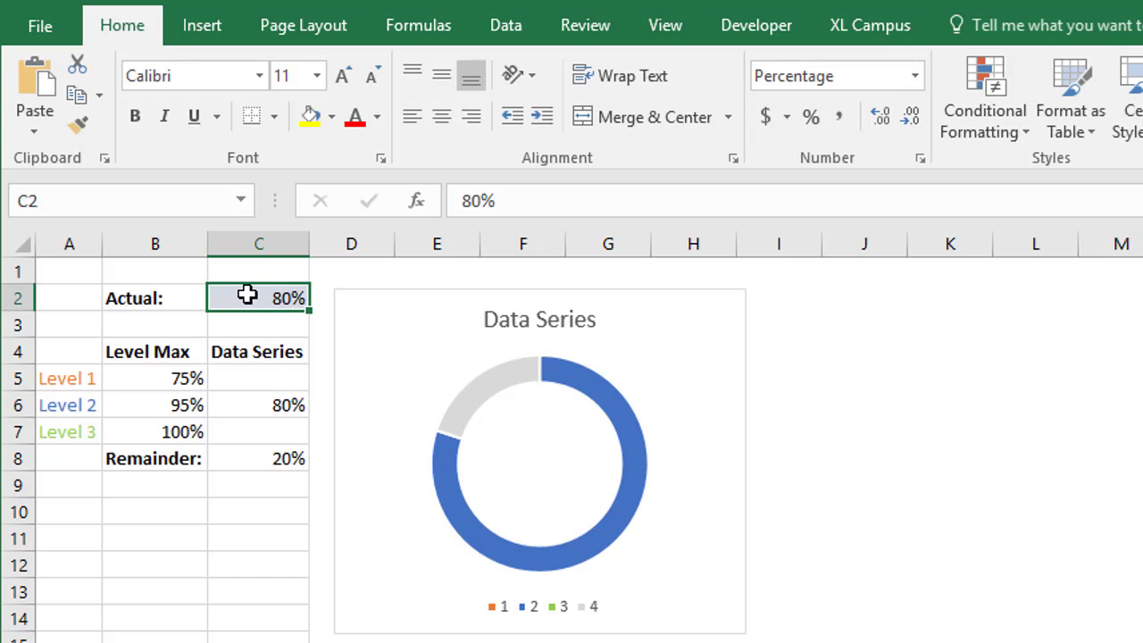
type("96")
key("ctrl+Return")
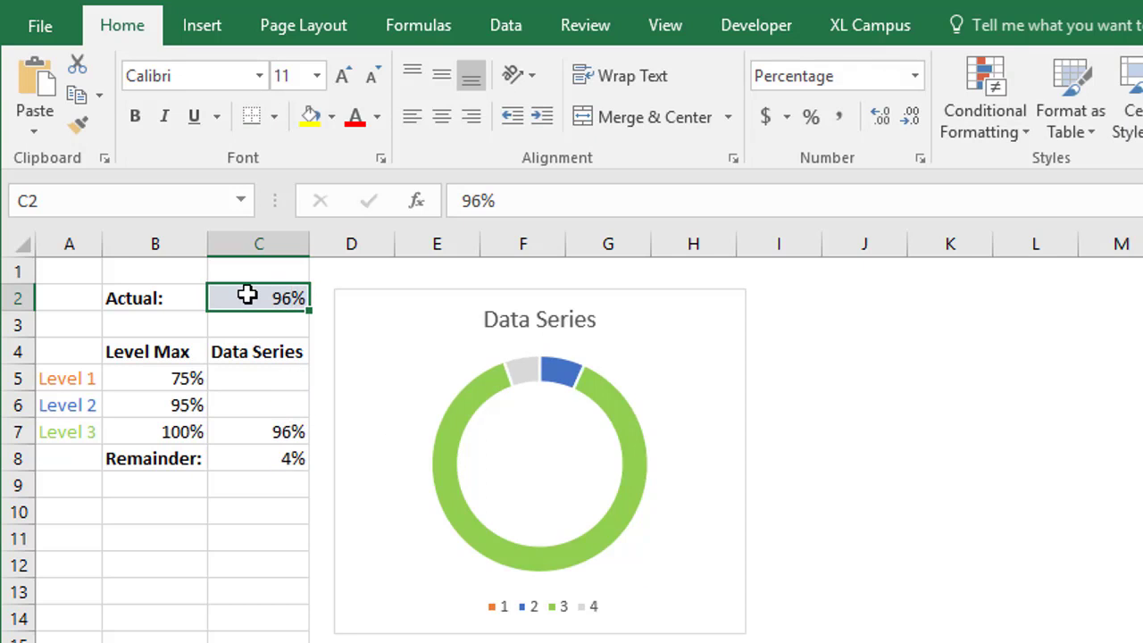
- Delete the legend from the doughnut chart
mouse_move(483, 407)
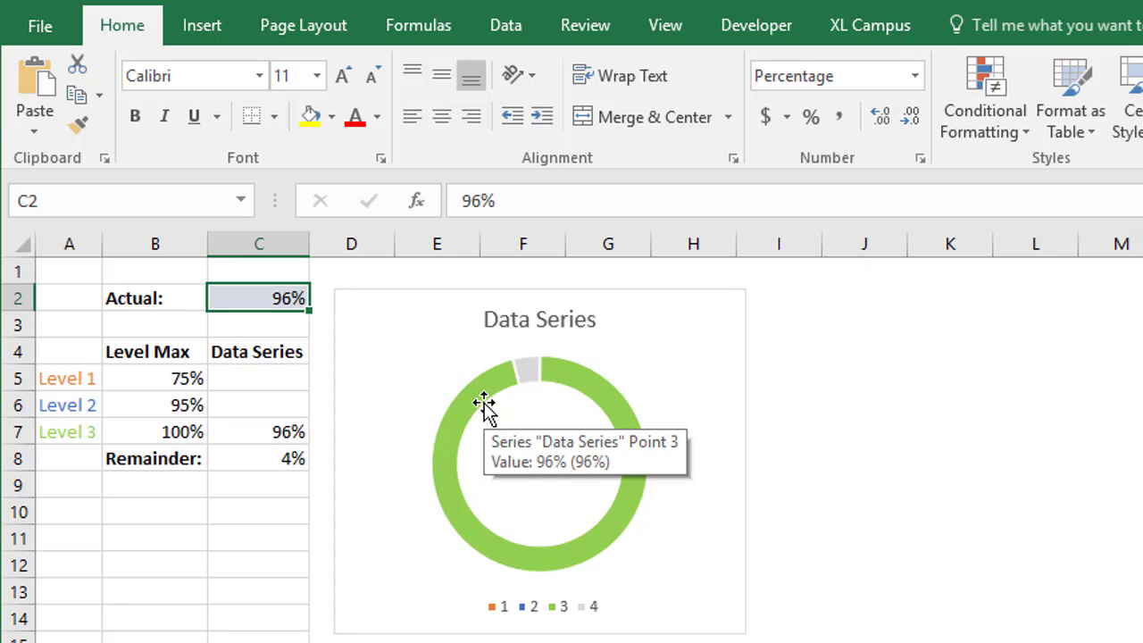
left_click(571, 606)
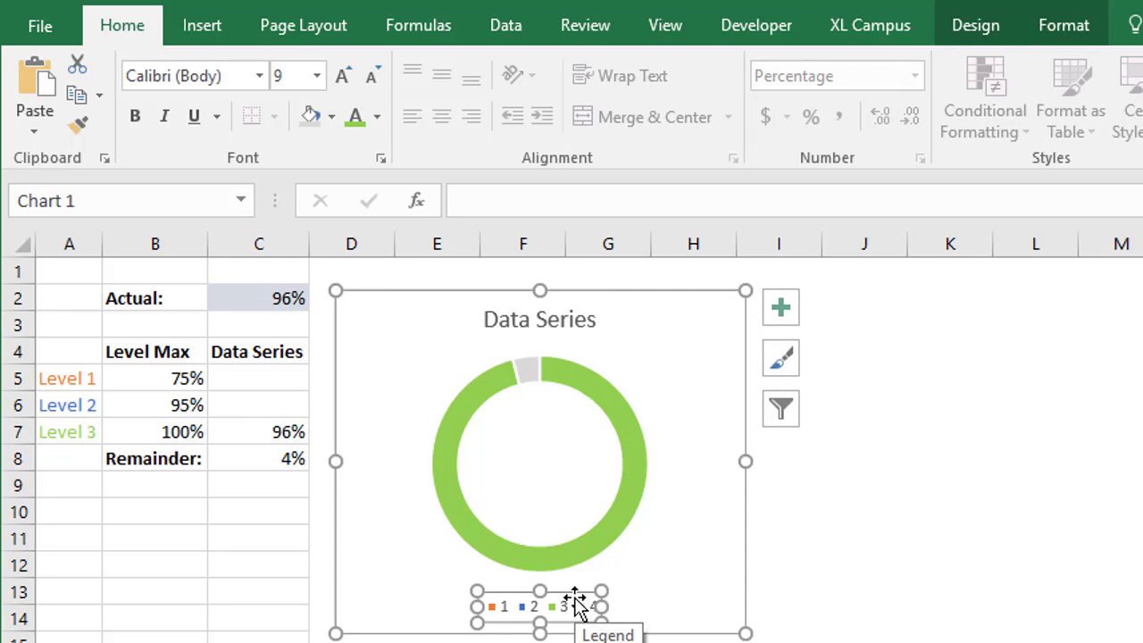
key("Delete")
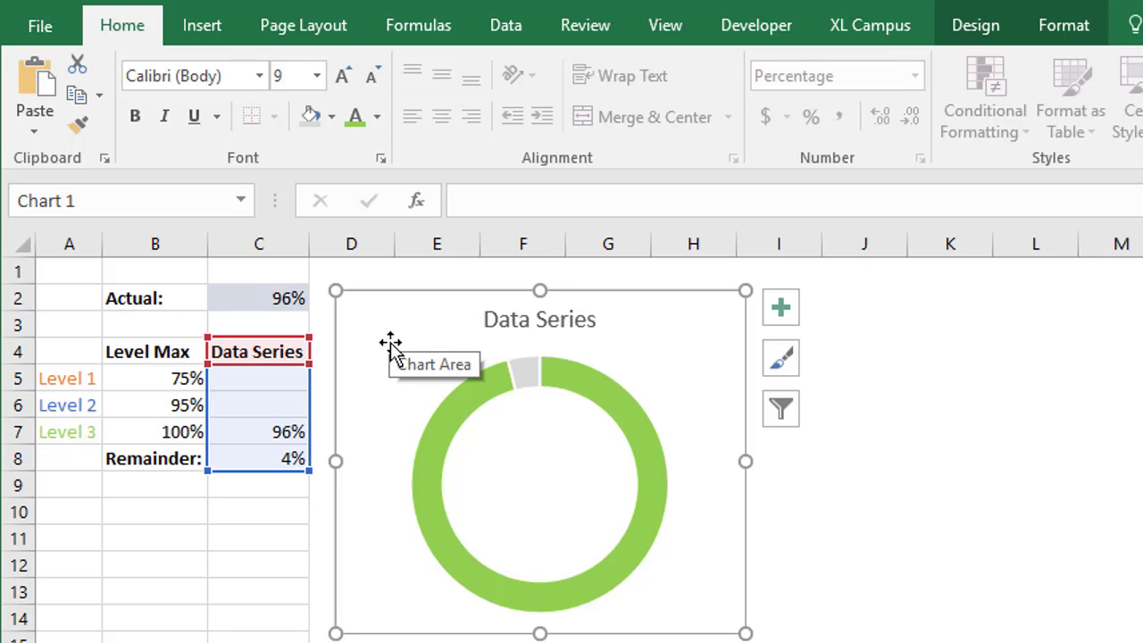
- Insert a text box into the chart, drawn inside the doughnut's hole
left_click(200, 32)
left_click(303, 104)
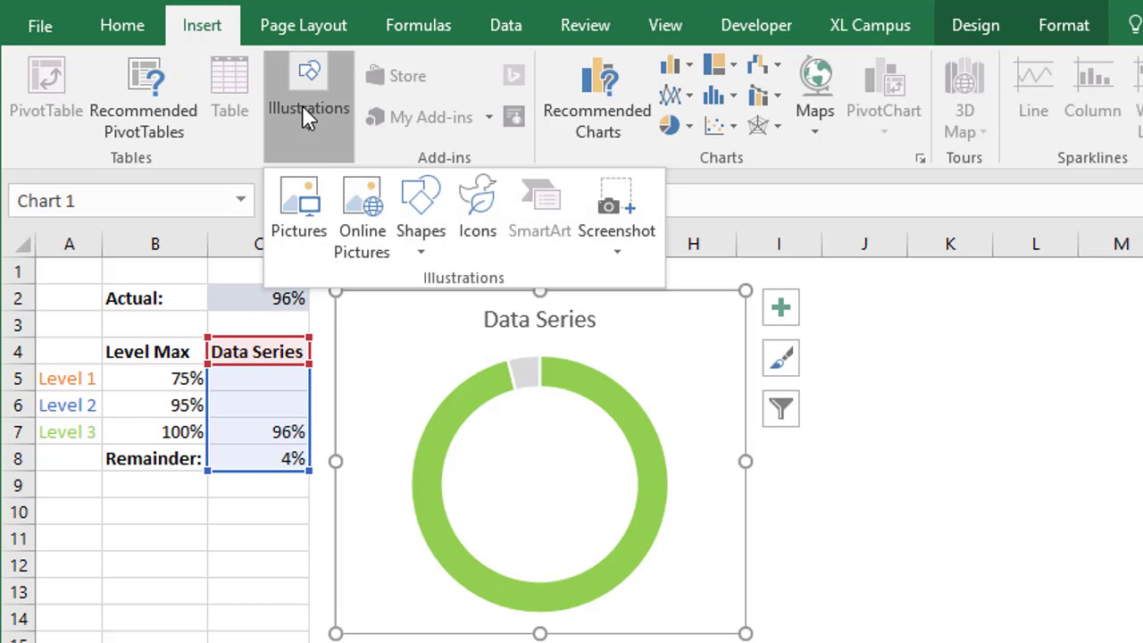
left_click(434, 226)
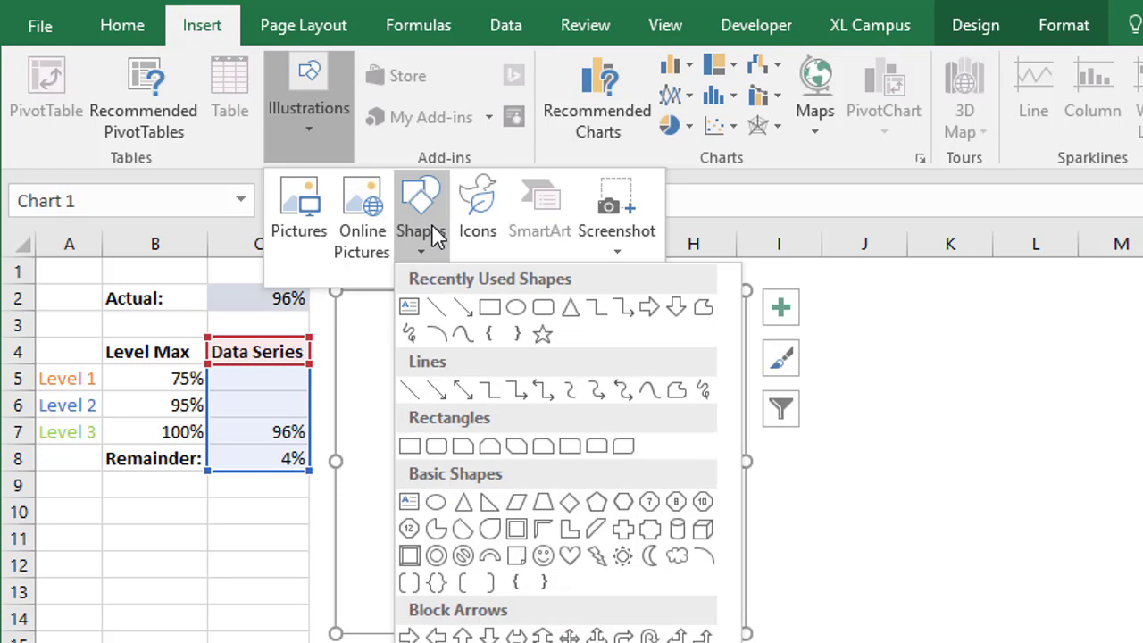
left_click(409, 308)
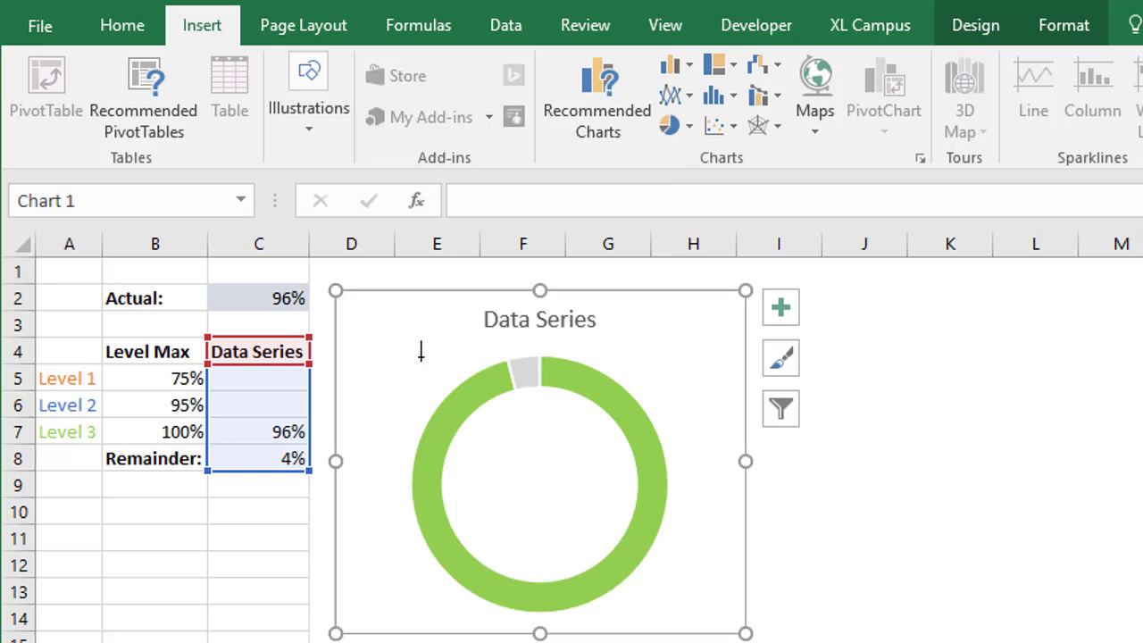
left_click_drag(460, 441, 625, 515)
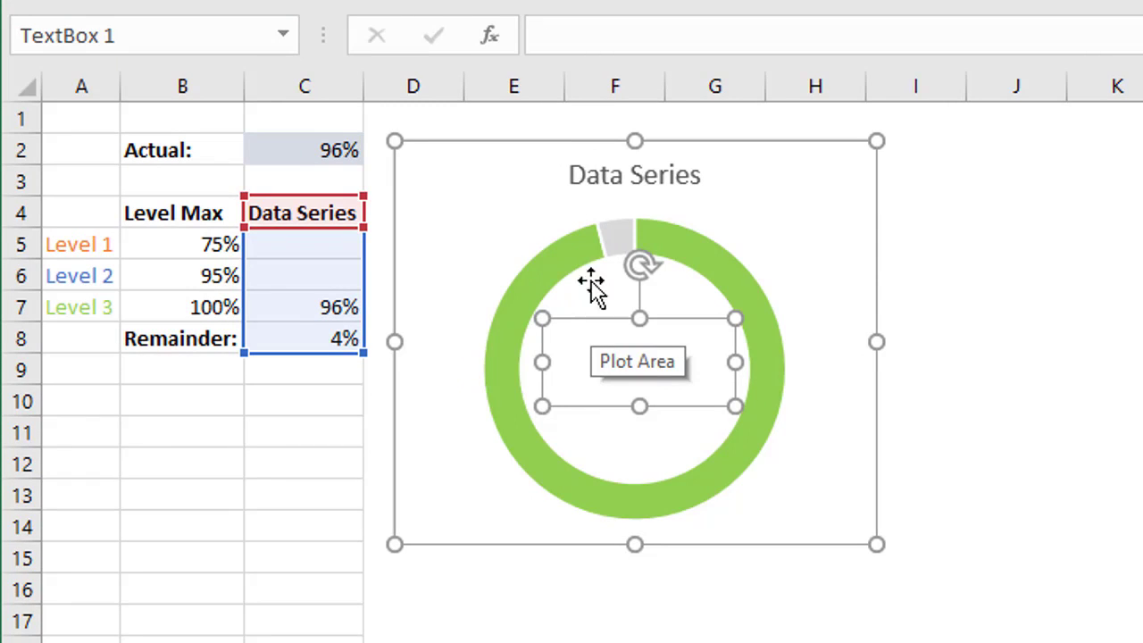
- Link the text box inside the doughnut to cell C5 of the Conditional Example sheet
left_click(553, 36)
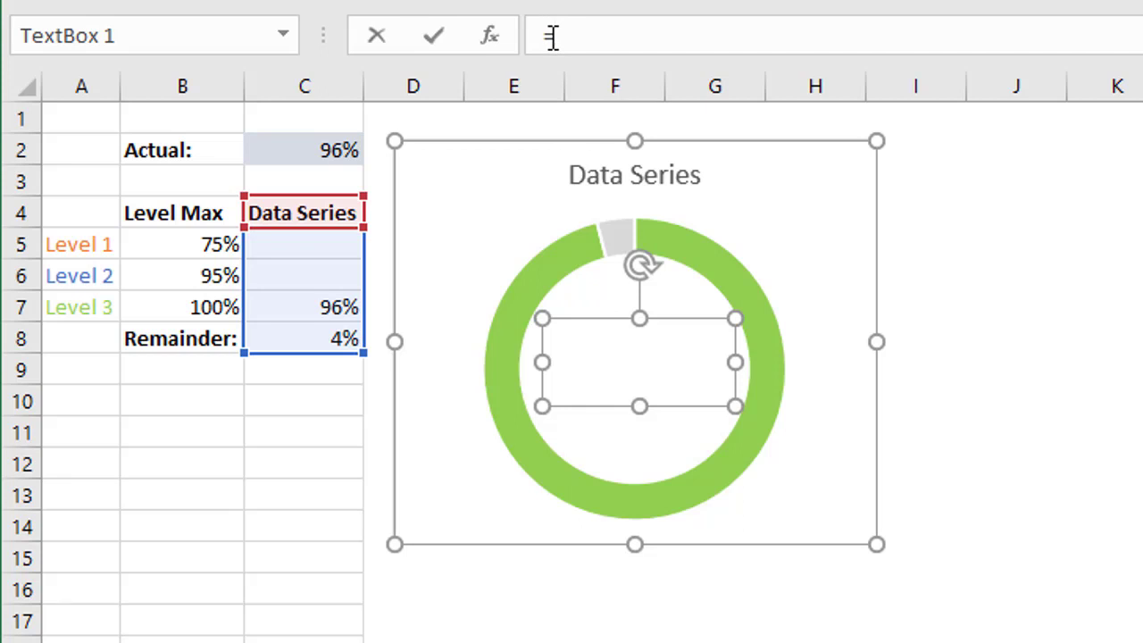
left_click(293, 248)
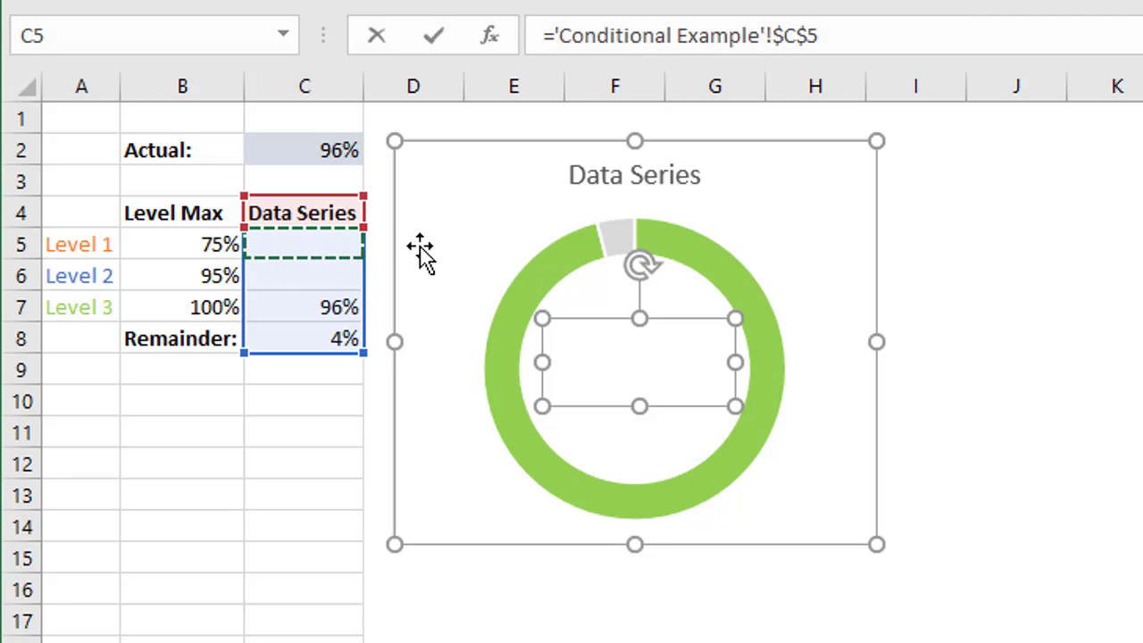
key("Return")
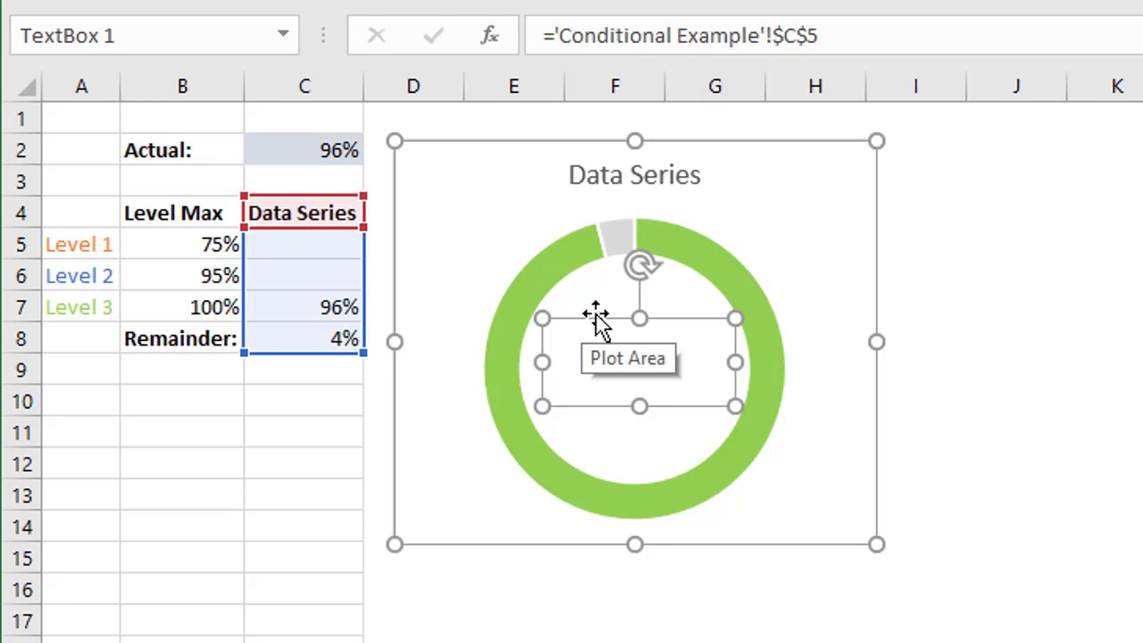
- Set the Actual value in C2 to 55% so the Level 1 text box has a value to display
left_click(317, 150)
type("55")
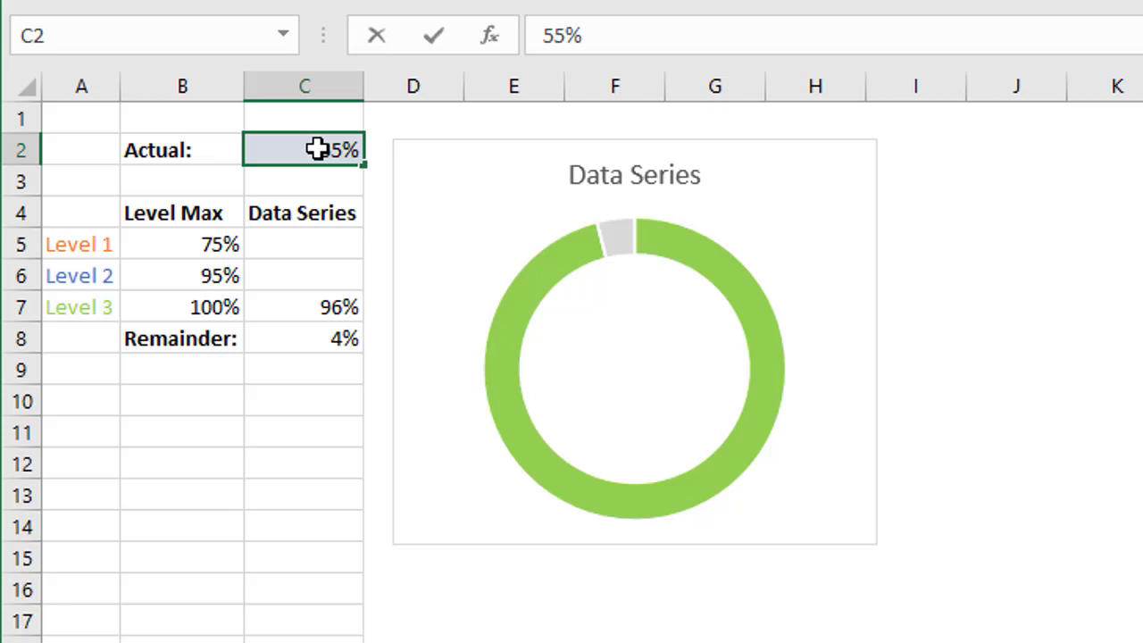
key("ctrl+Return")
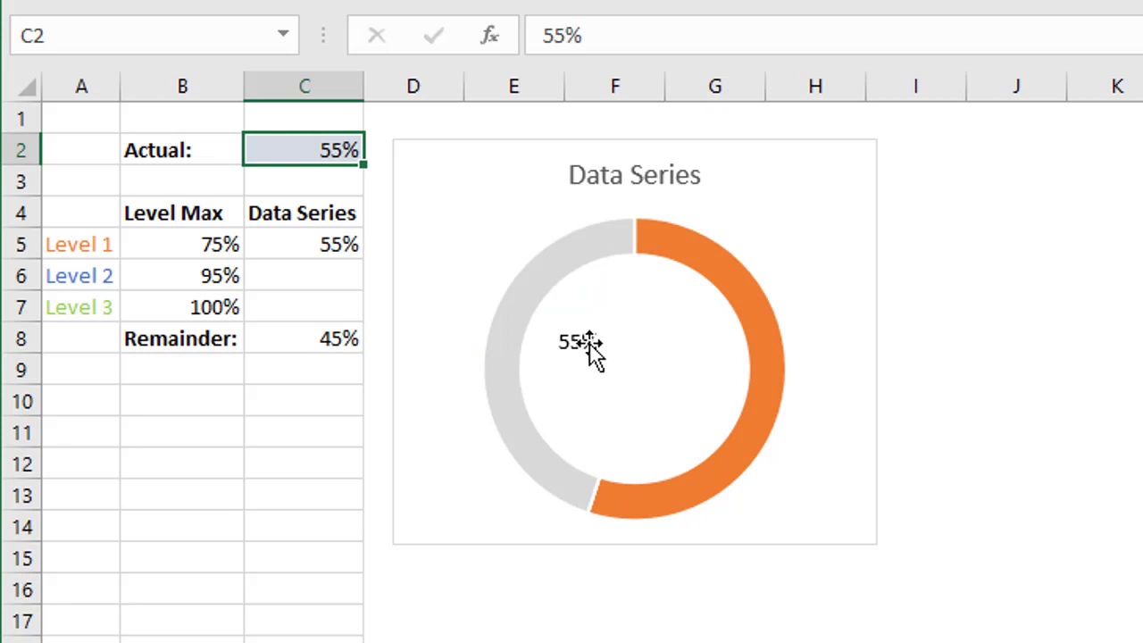
- Color the font of the text box linked to C5 orange to match Level 1
left_click(585, 346)
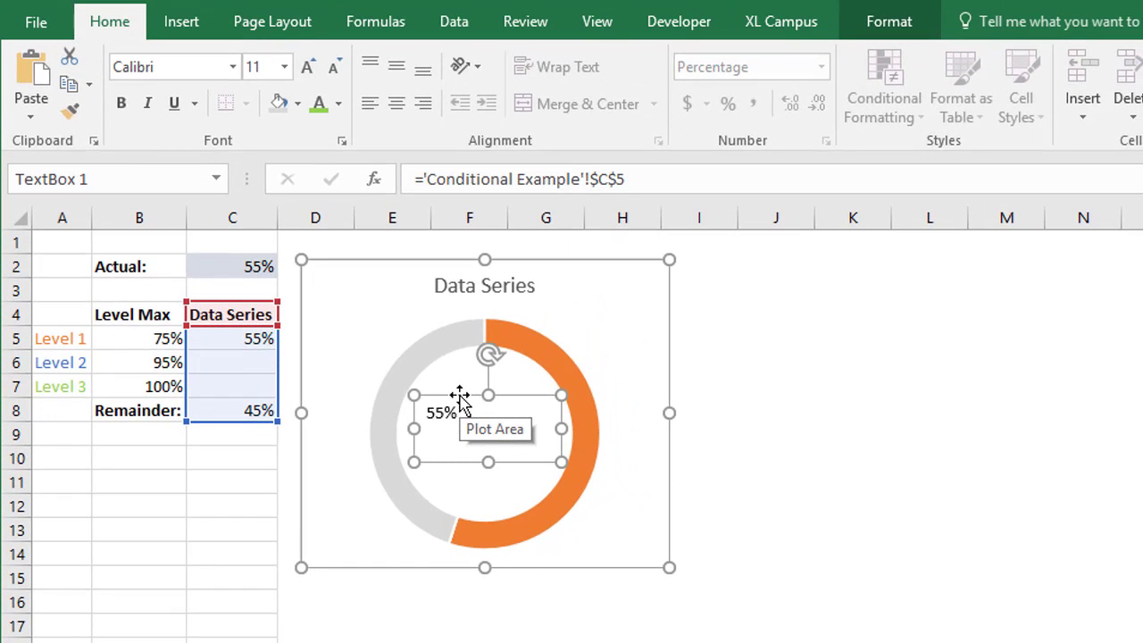
left_click(337, 104)
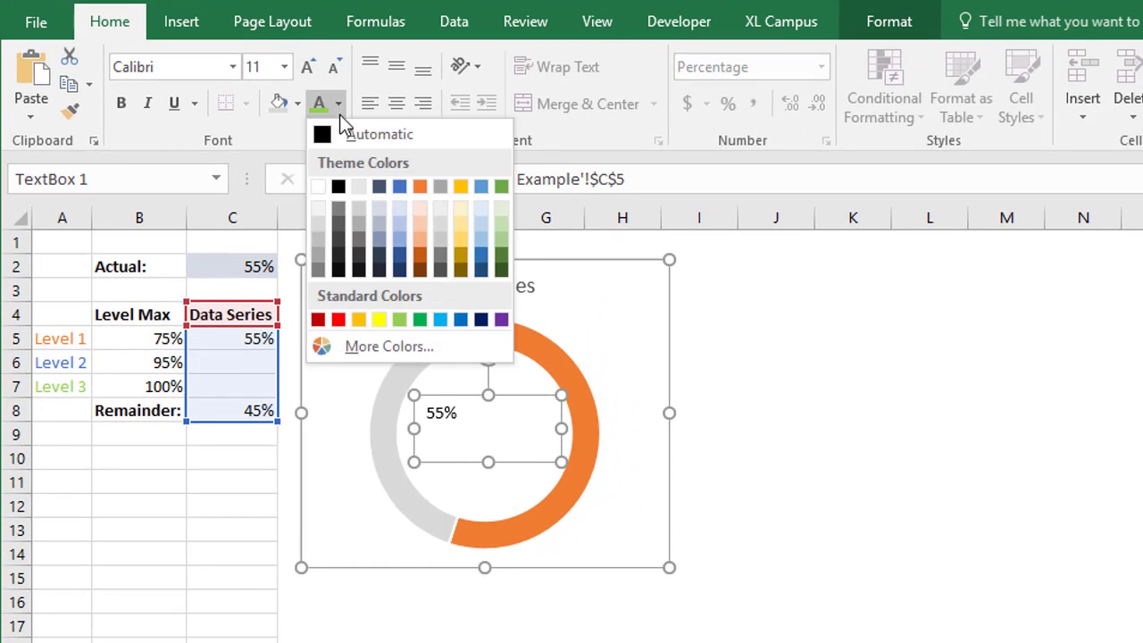
left_click(419, 185)
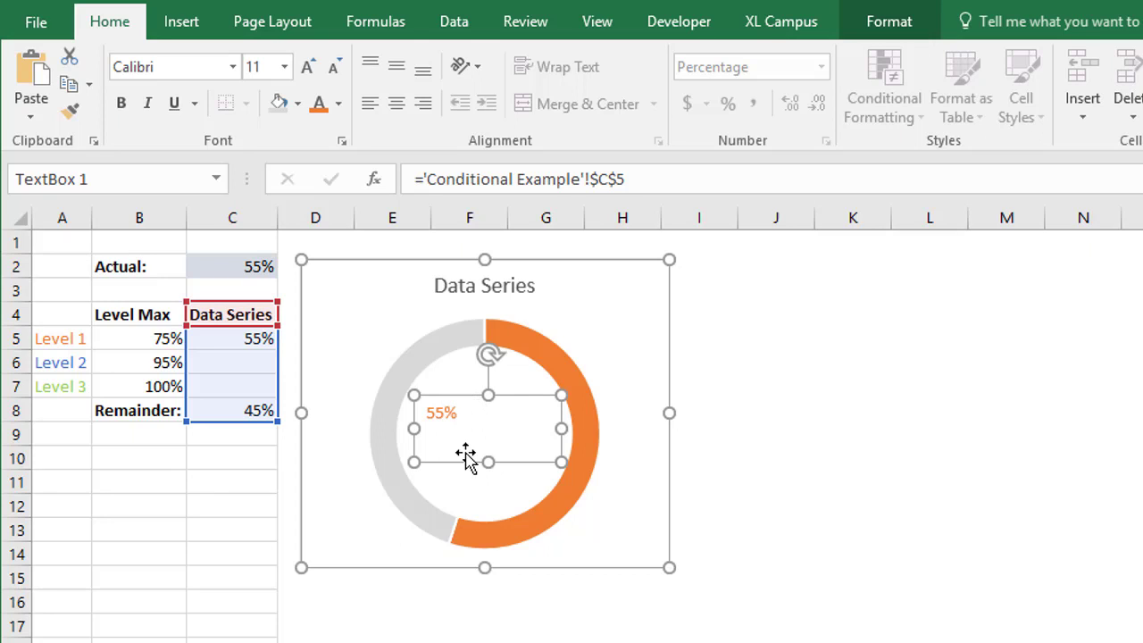
- Duplicate the Level 1 text box, offset the copy inside the doughnut, and link it to cell C6 of the Conditional Example sheet
key("ctrl+d")
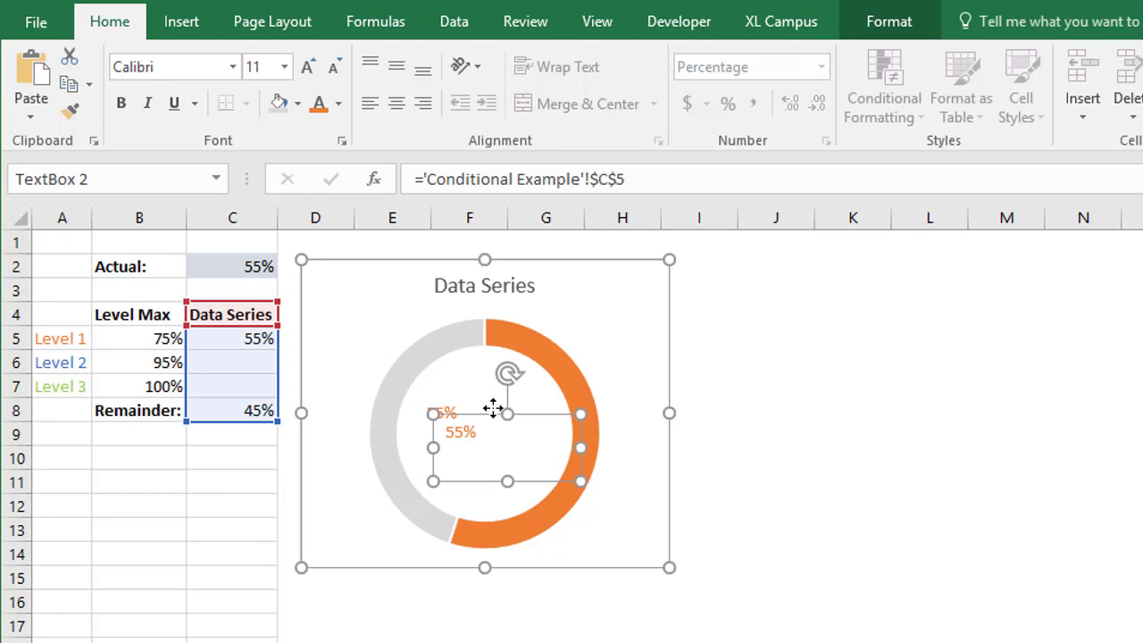
mouse_move(492, 408)
left_mouse_down()
mouse_move(513, 395)
mouse_move(488, 425)
left_mouse_up()
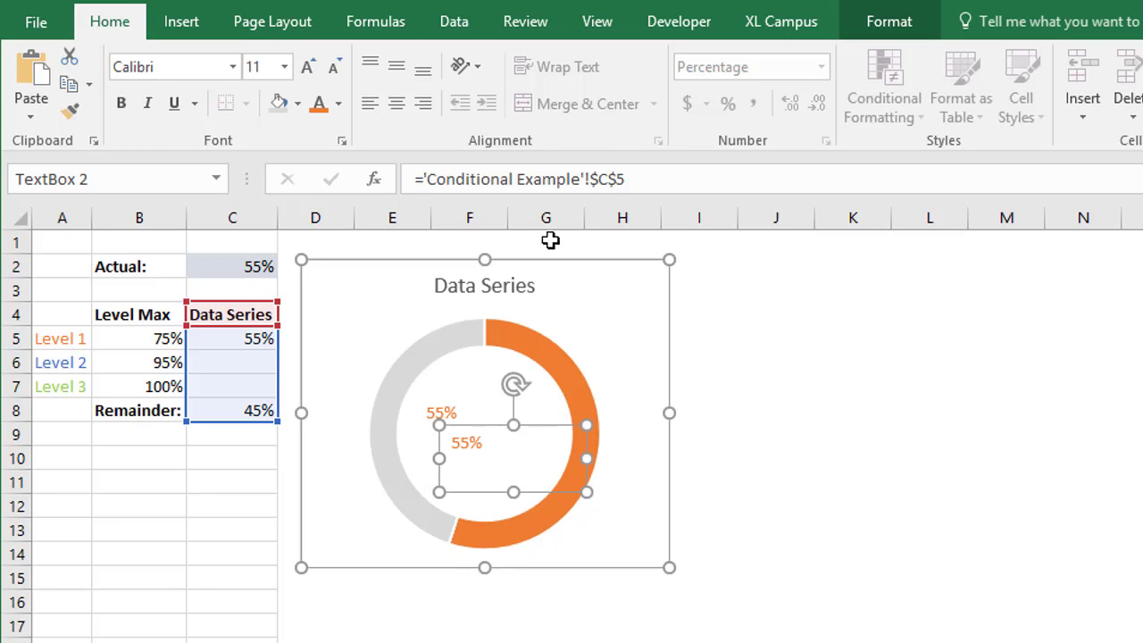
left_click(631, 180)
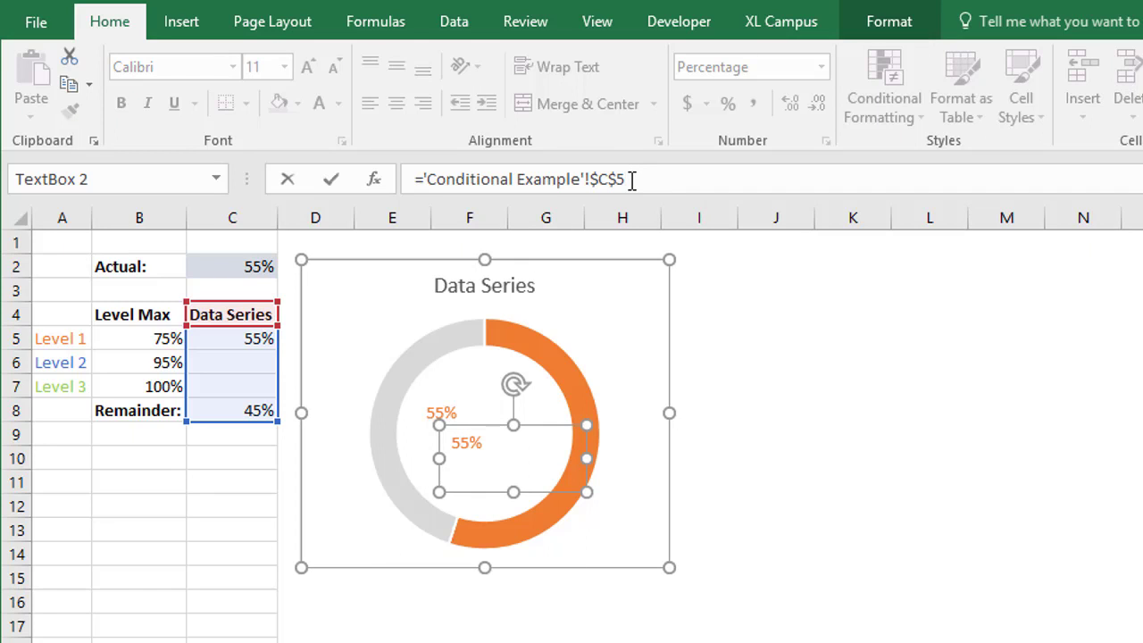
key("BackSpace")
type("6")
key("Return")
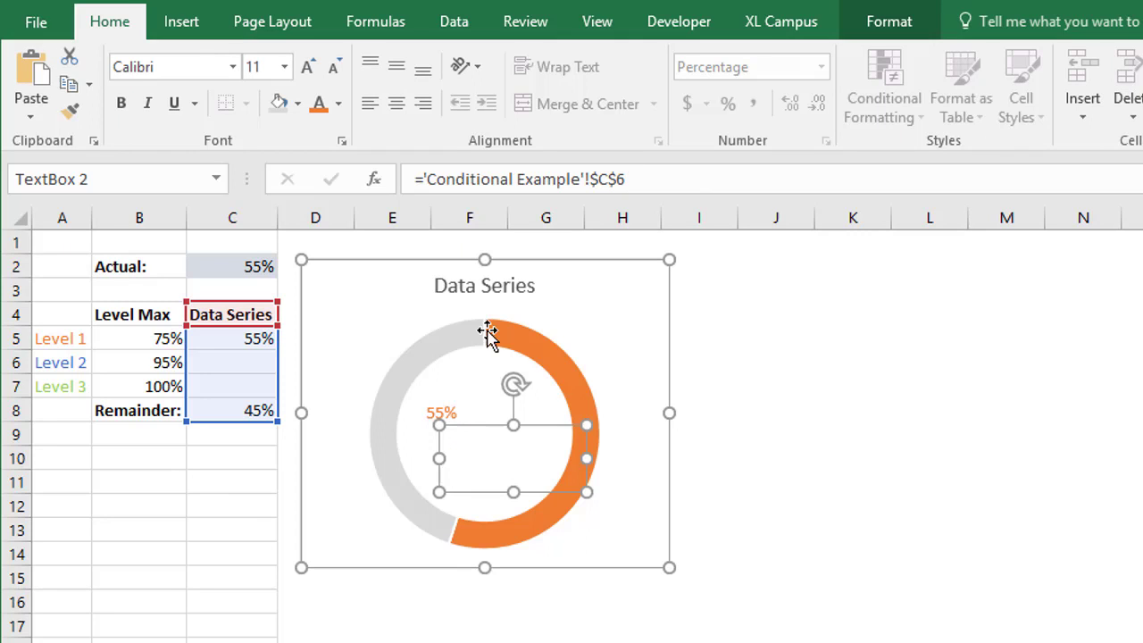
- Set the Actual value in C2 to 80% so the Level 2 text box has a value to display
left_click(227, 264)
type("8")
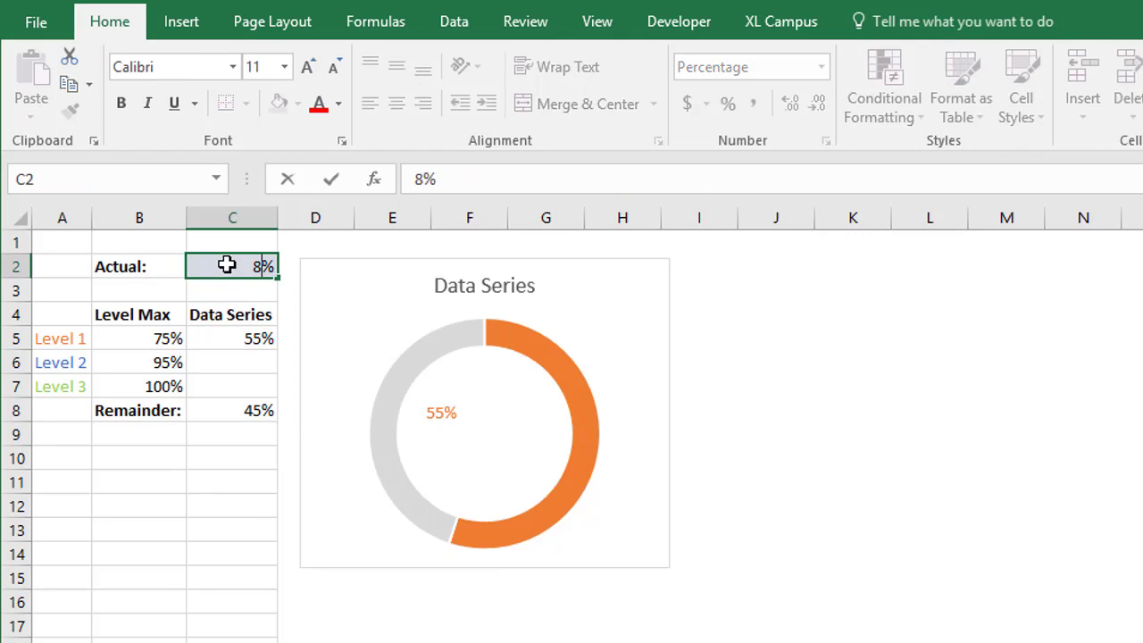
type("0")
key("ctrl+Return")
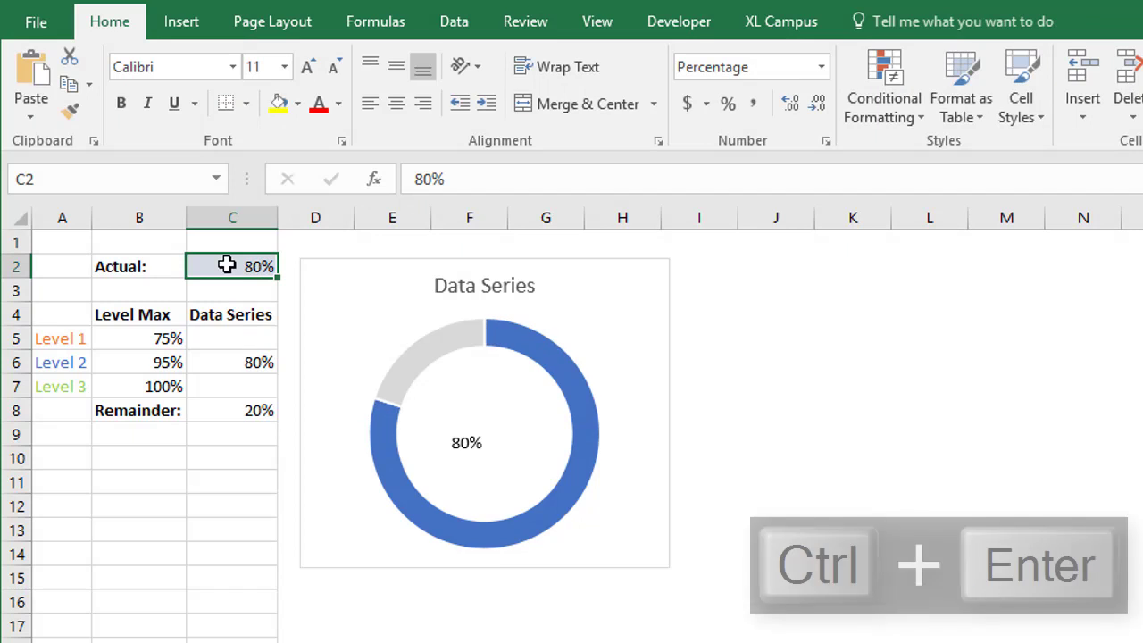
- Color the font of the text box linked to C6 blue to match Level 2
left_click(473, 443)
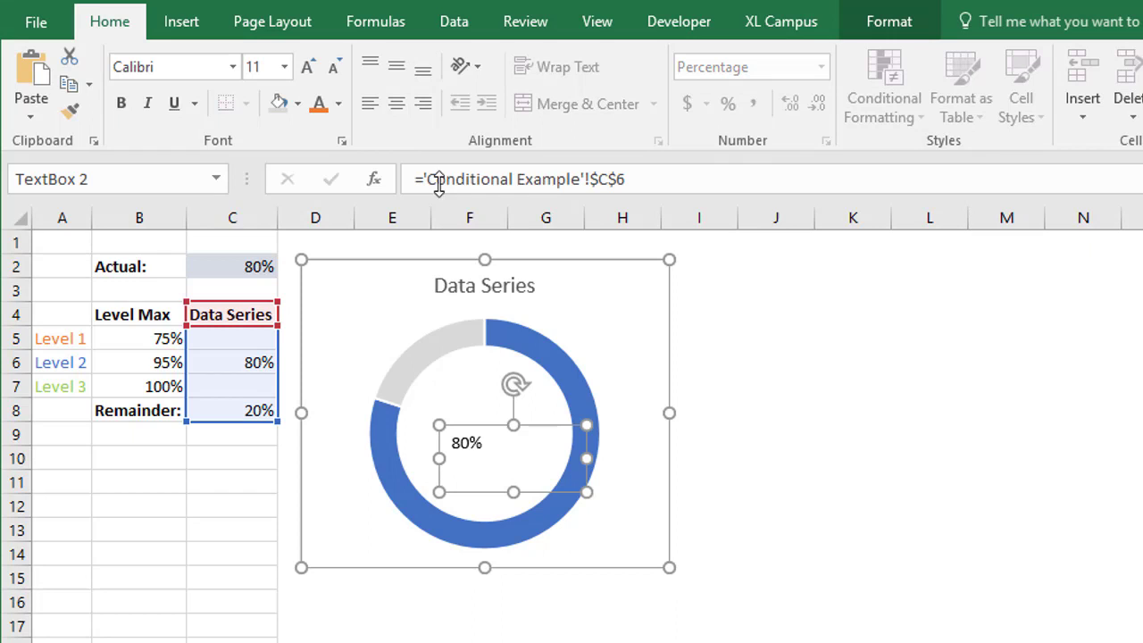
left_click(338, 105)
left_click(400, 187)
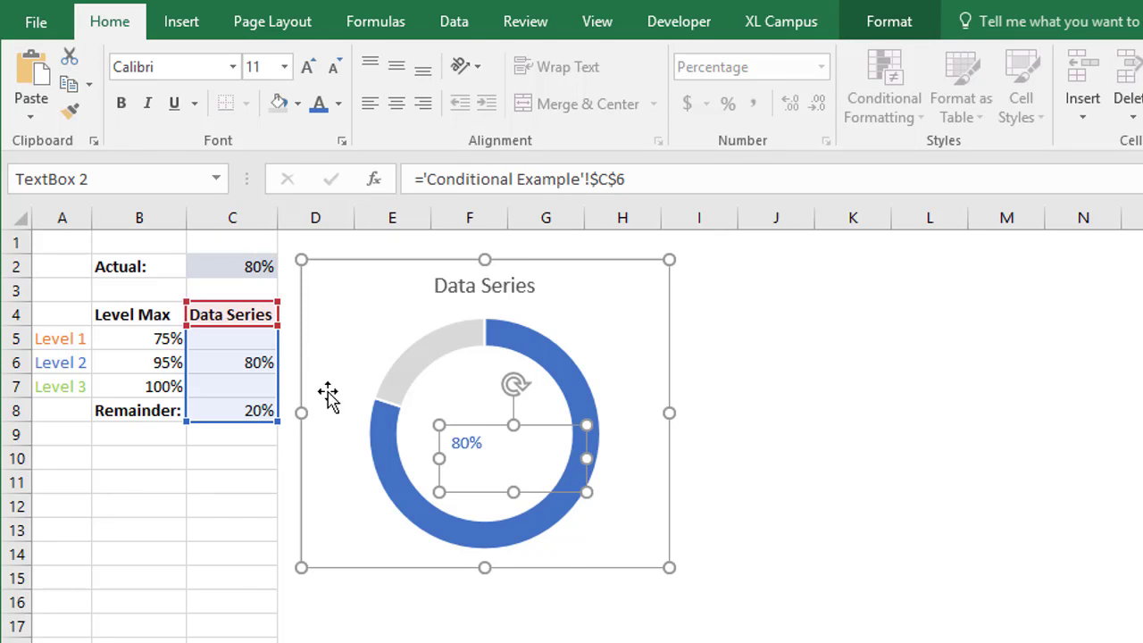
- Duplicate the Level 2 text box, shift the copy up and right, and link it to cell C7 of the Conditional Example sheet
key("ctrl+d")
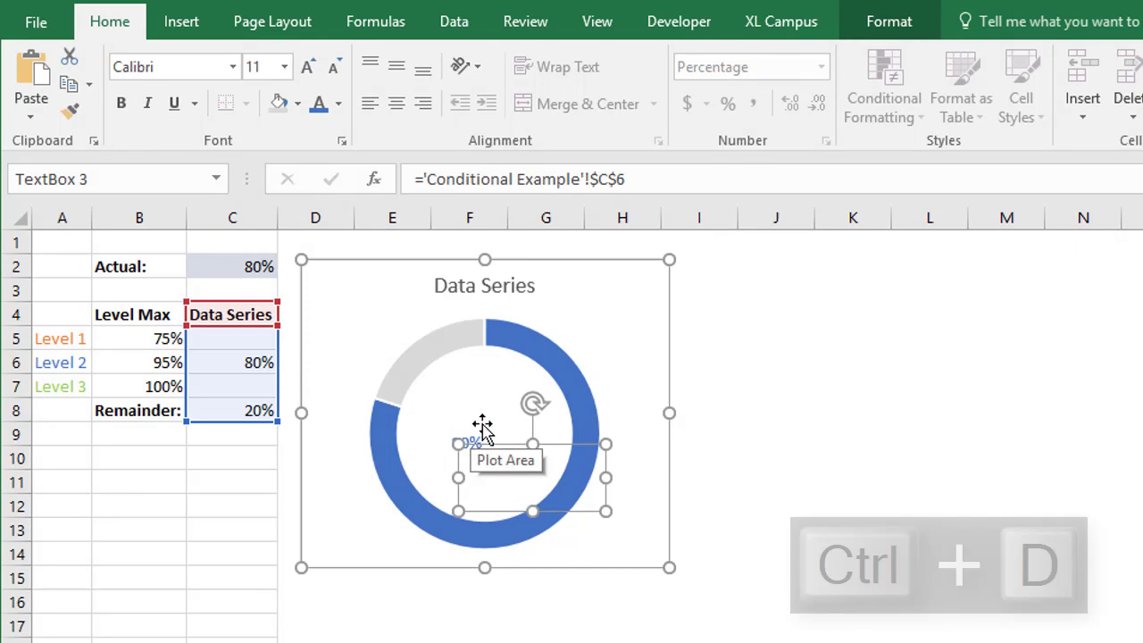
left_click_drag(474, 423, 540, 390)
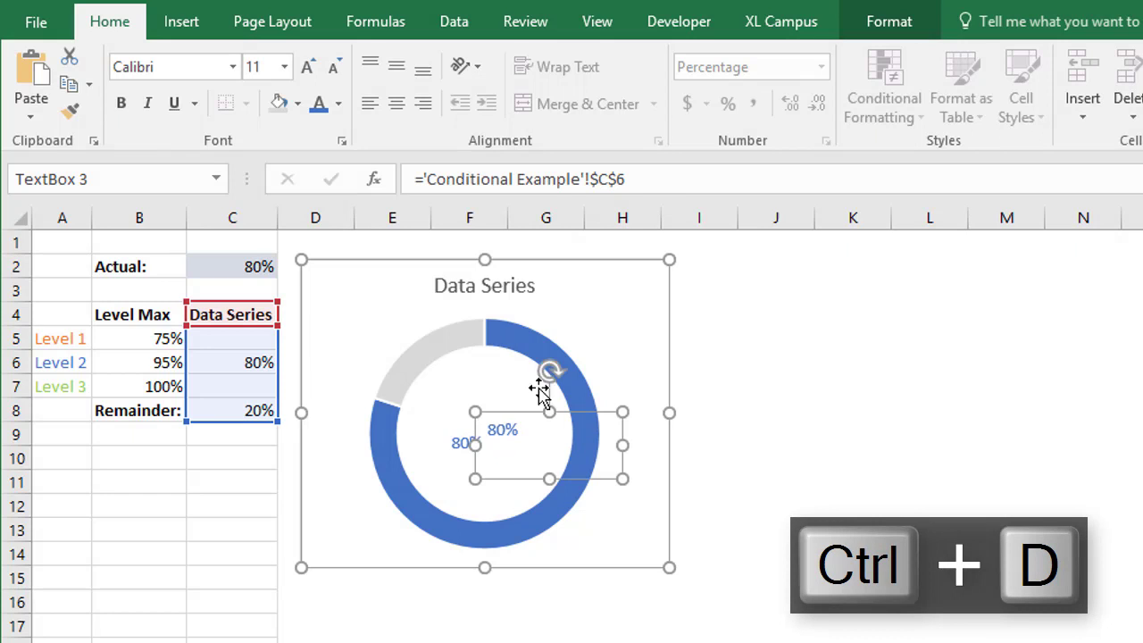
left_click(650, 180)
key("BackSpace")
type("7")
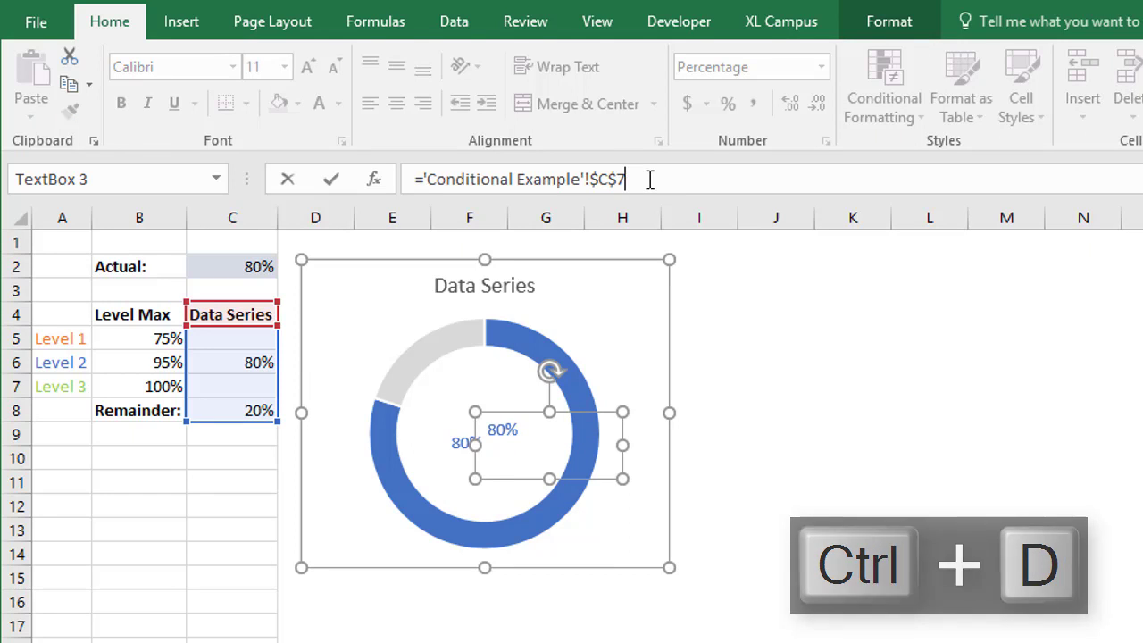
key("Return")
- Set the Actual value in C2 to 96% so the Level 3 text box has a value to display
left_click(250, 270)
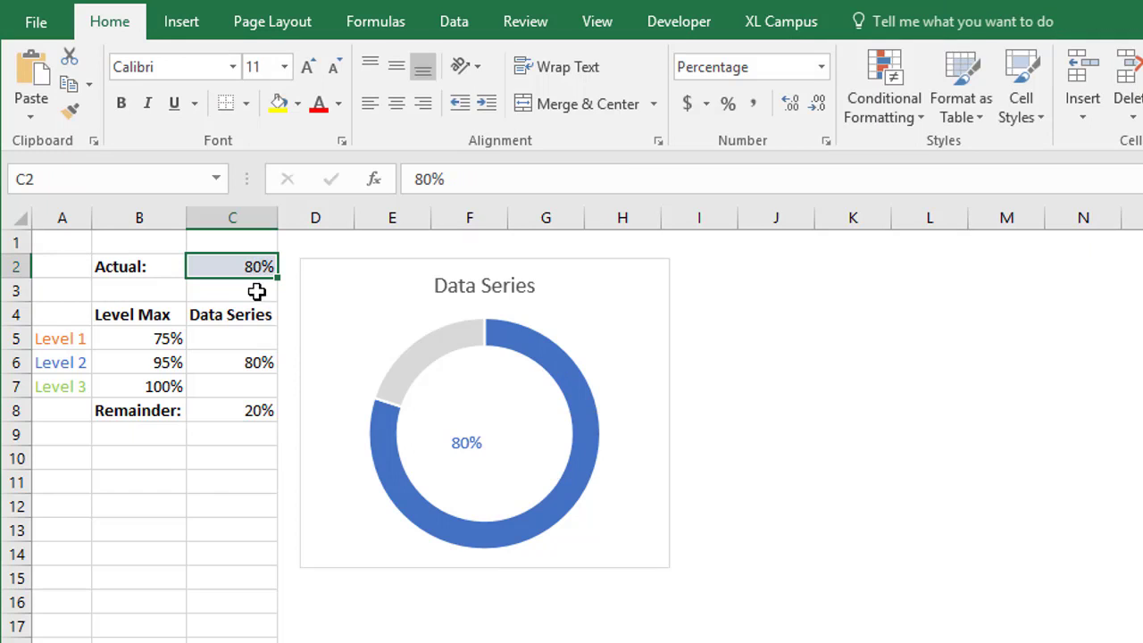
type("96")
key("ctrl+Return")
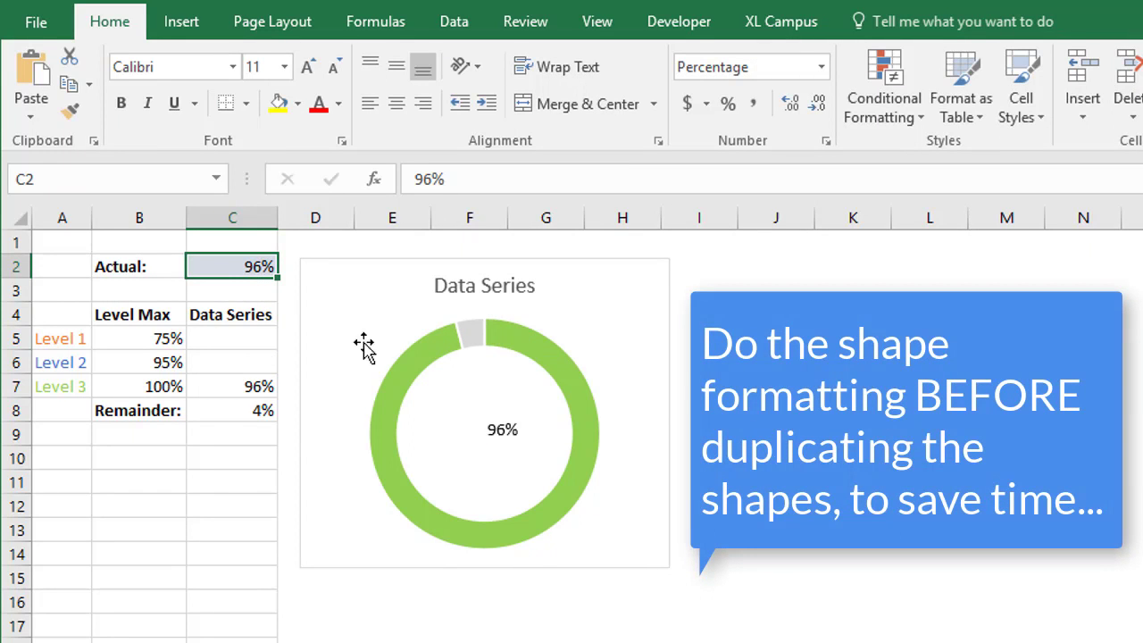
- Color the font of the text box linked to C7 light green to match Level 3, and move the box inside the doughnut's hole
left_click(503, 434)
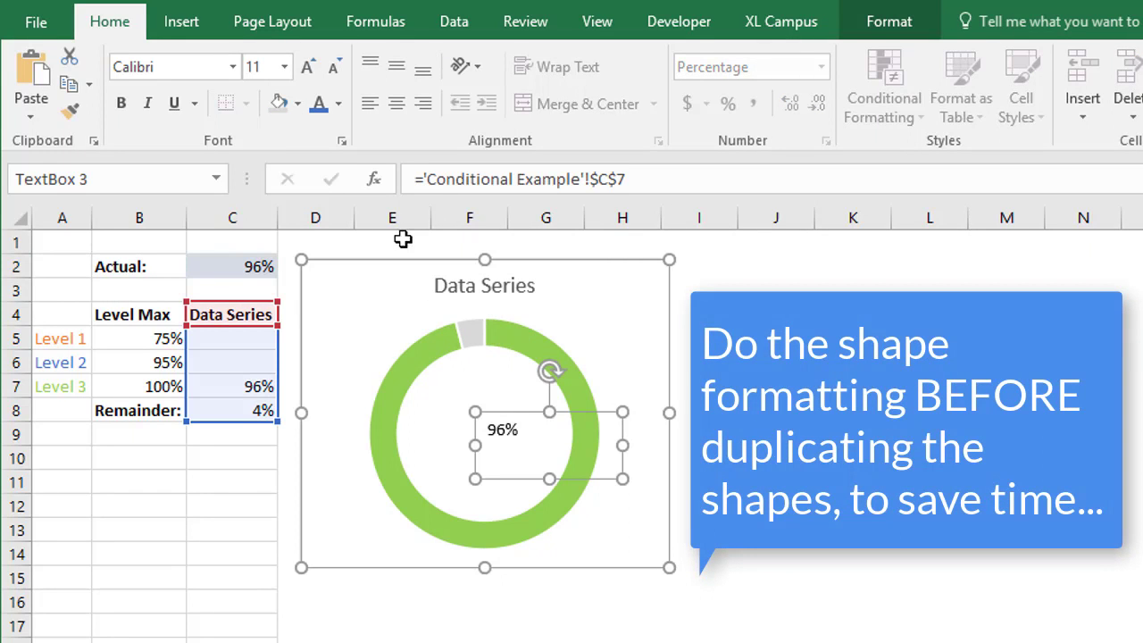
left_click(339, 104)
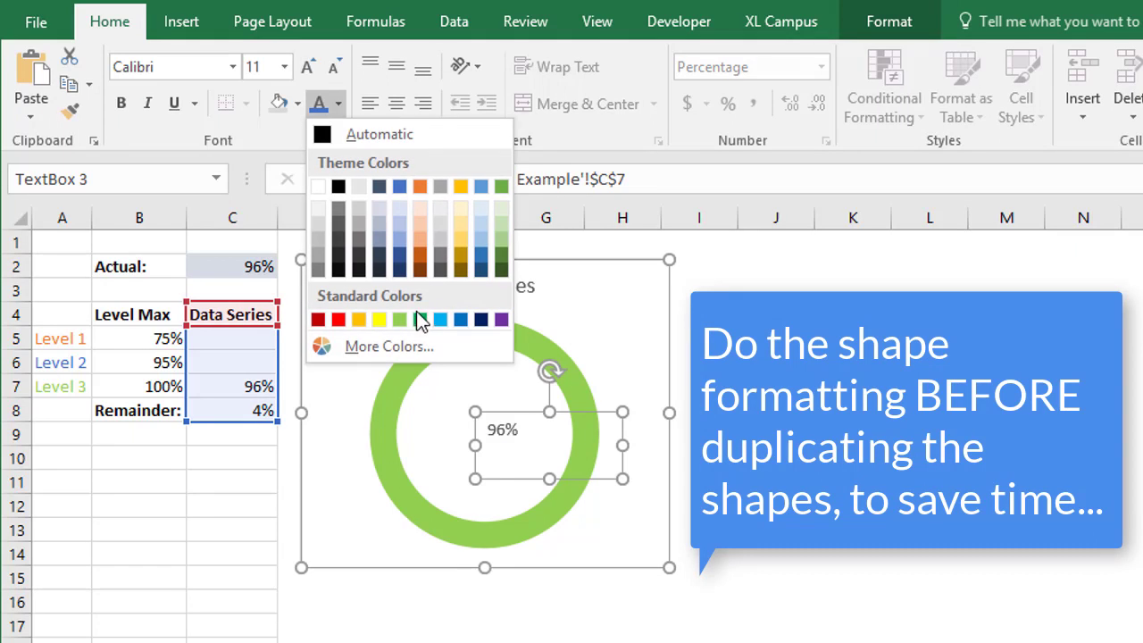
left_click(420, 318)
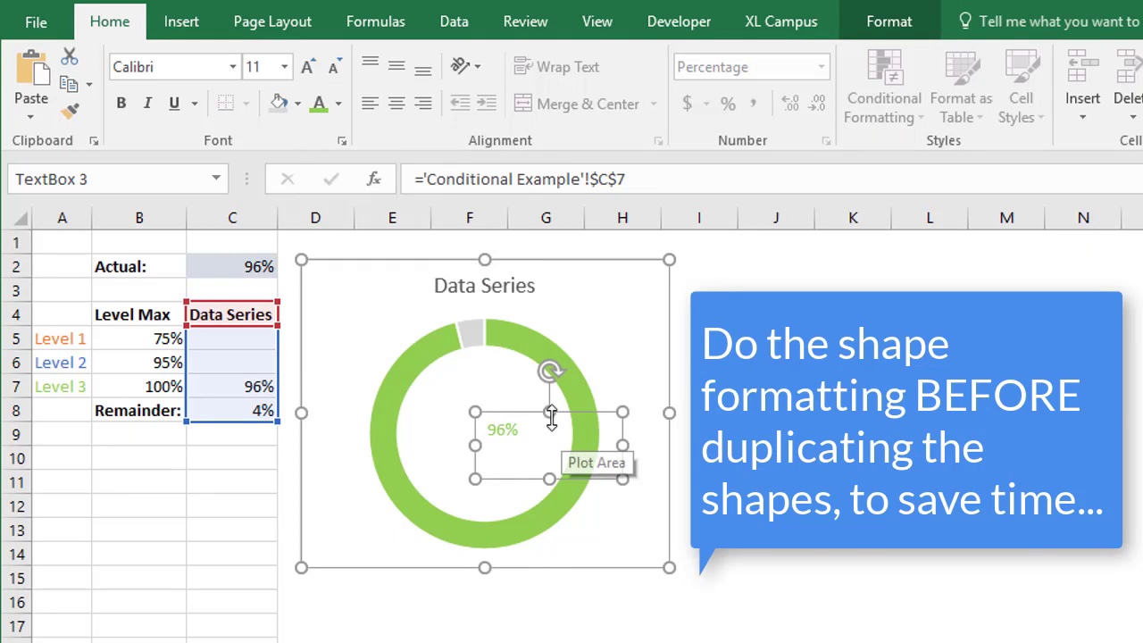
left_click_drag(536, 413, 474, 401)
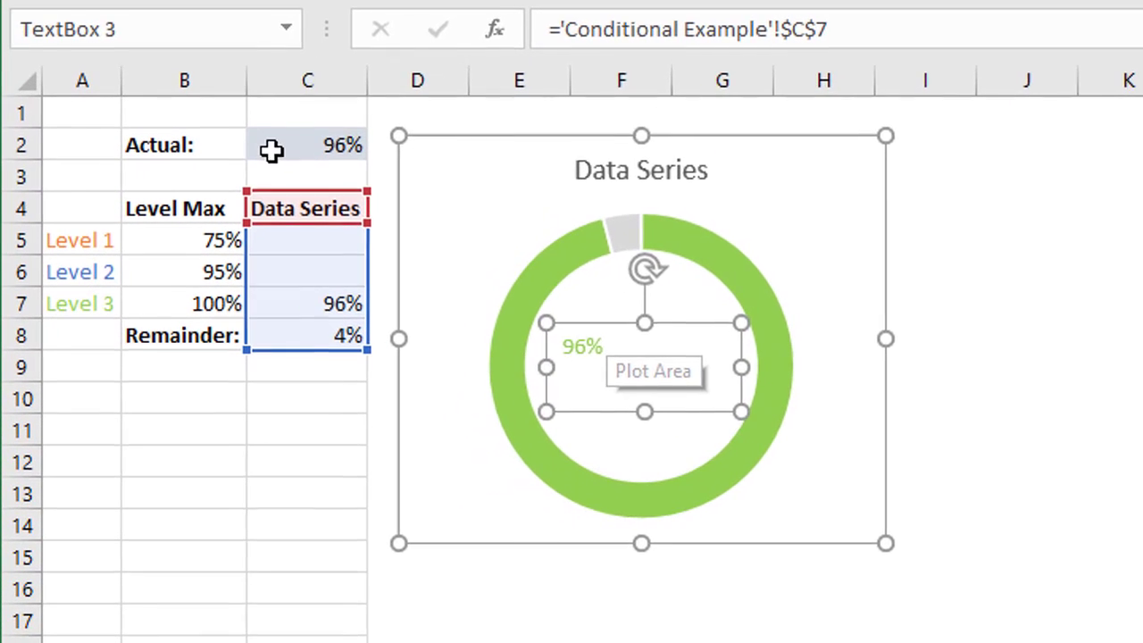
- Set the Actual value in C2 to 55% and move the Level 1 text box to the right within the doughnut
left_click(257, 216)
type("55%")
key("ctrl+Return")
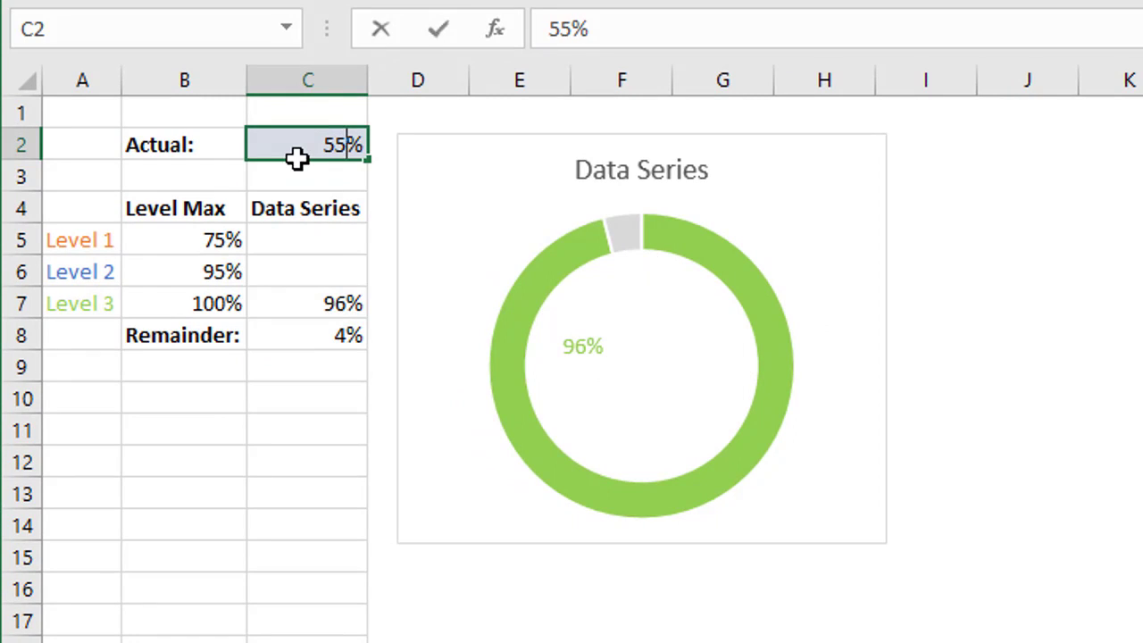
left_click(584, 324)
left_click_drag(615, 315, 653, 332)
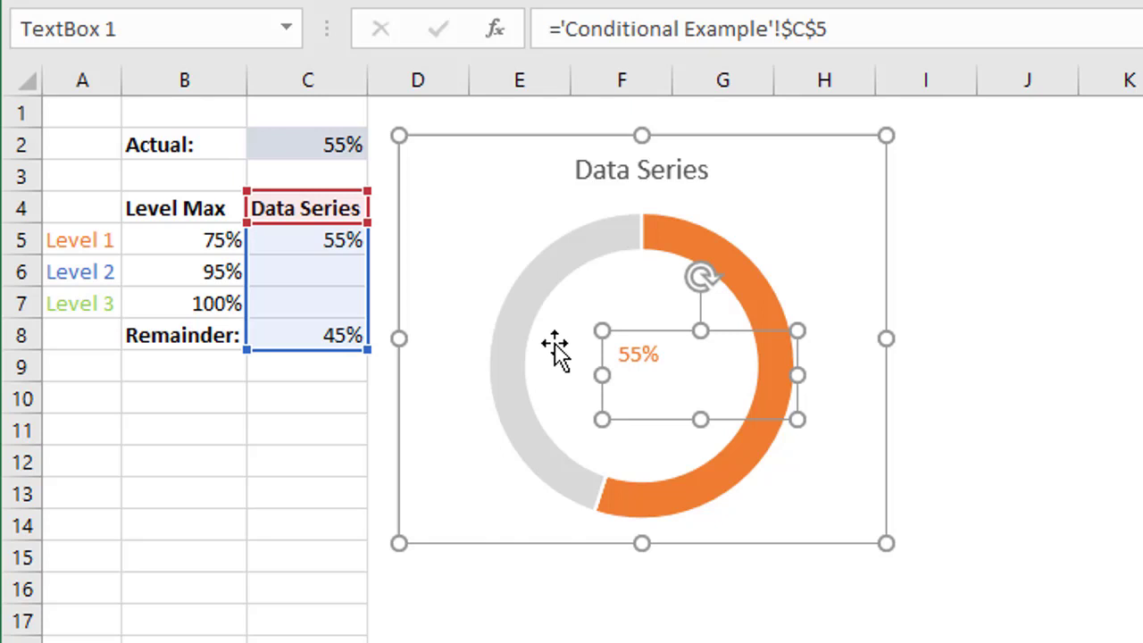